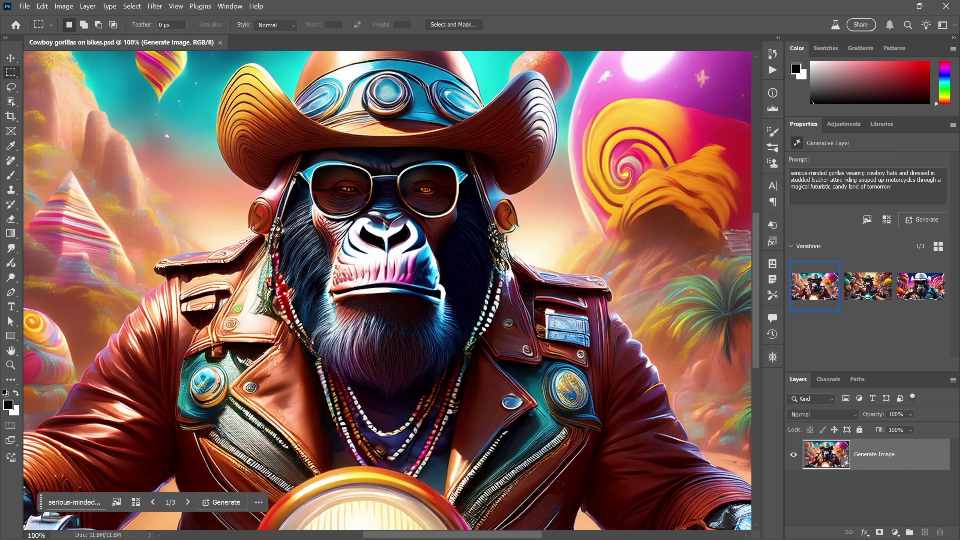
Select the gorilla prompt text and preview the second and third gorilla variations
drag(891, 187, 790, 173)
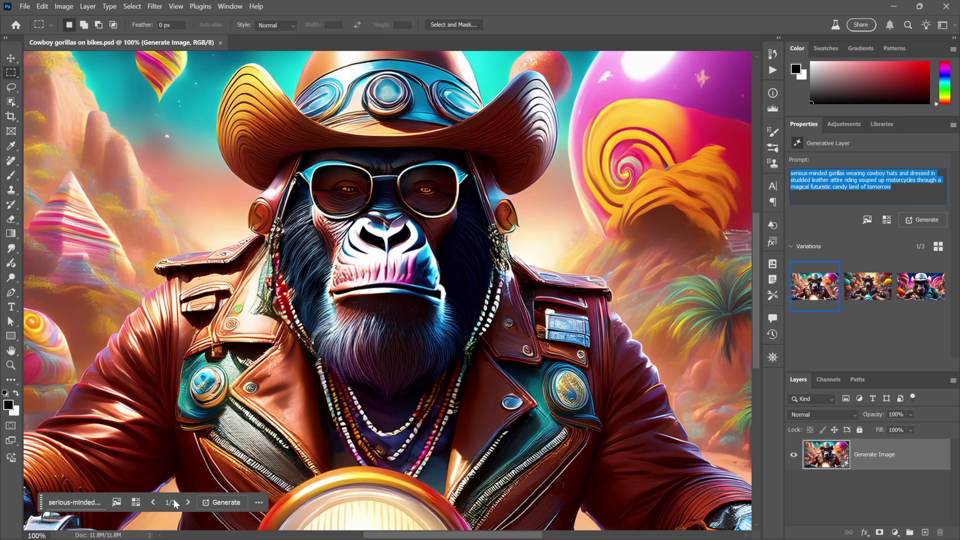
click(870, 290)
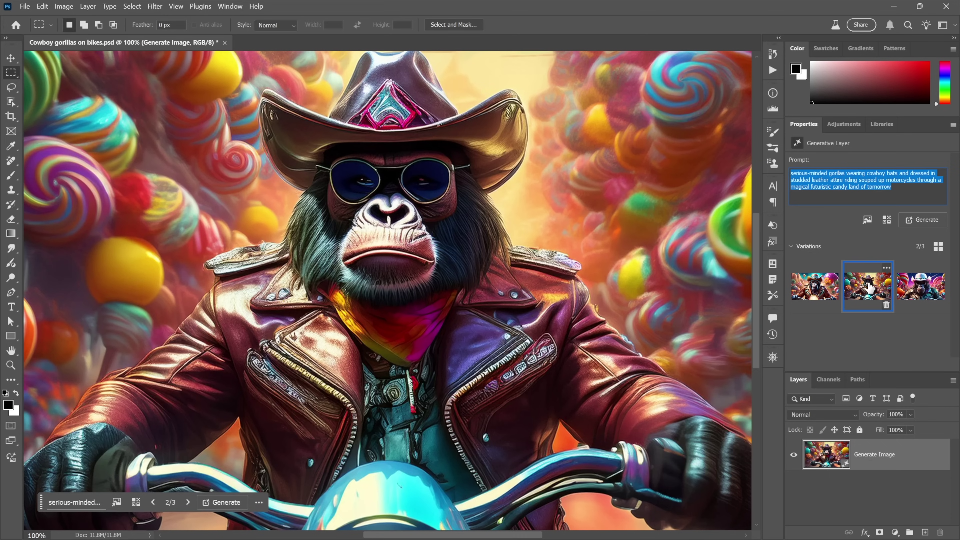
click(923, 293)
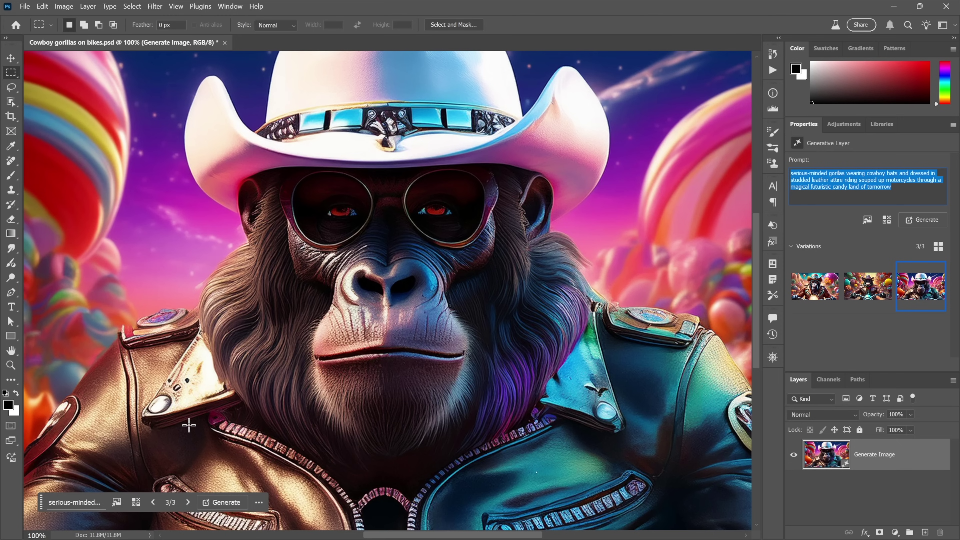
Generate three more variations and settle on the sixth, white-hat gorilla
click(224, 503)
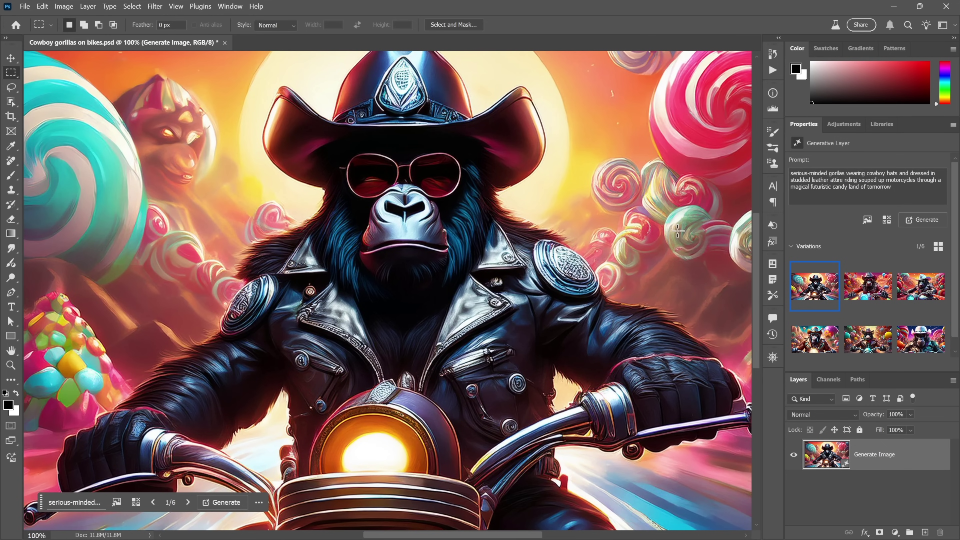
click(876, 286)
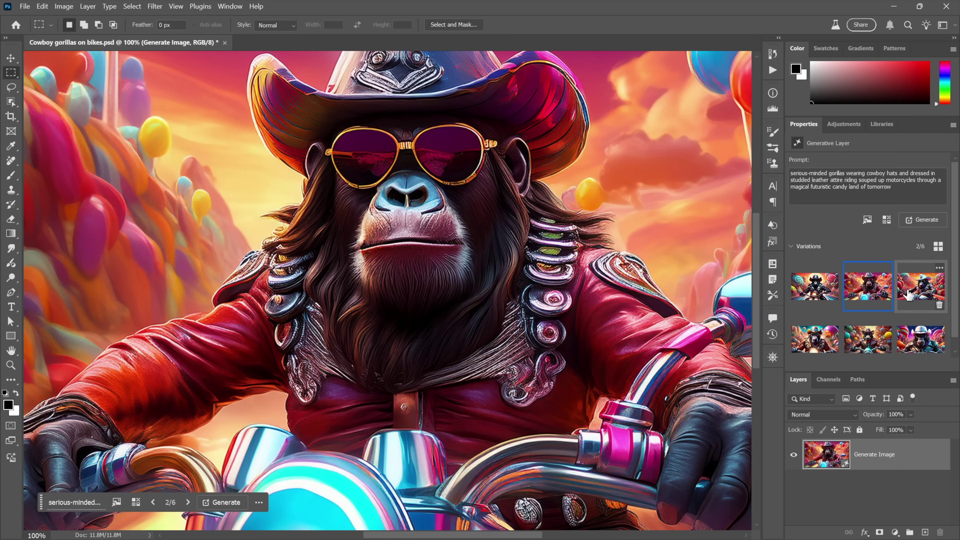
click(913, 295)
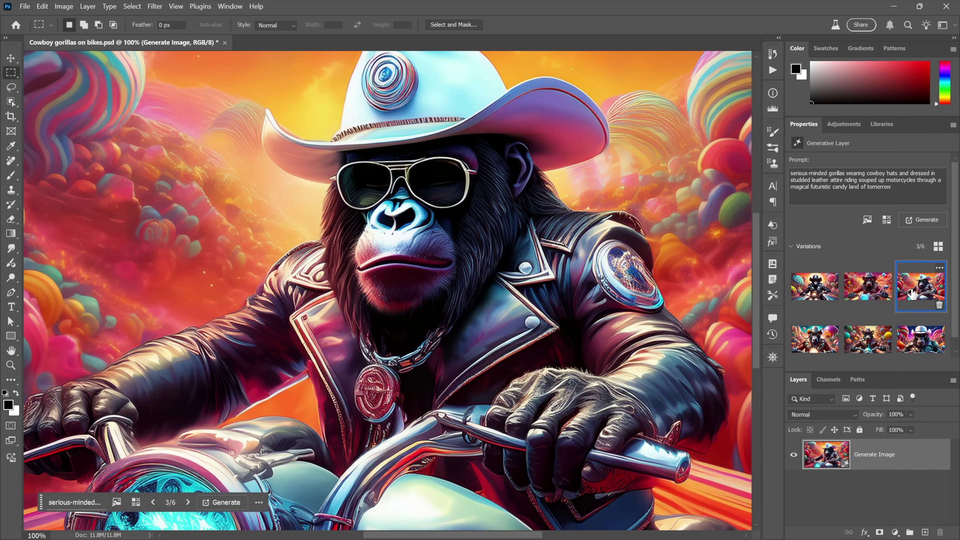
click(922, 345)
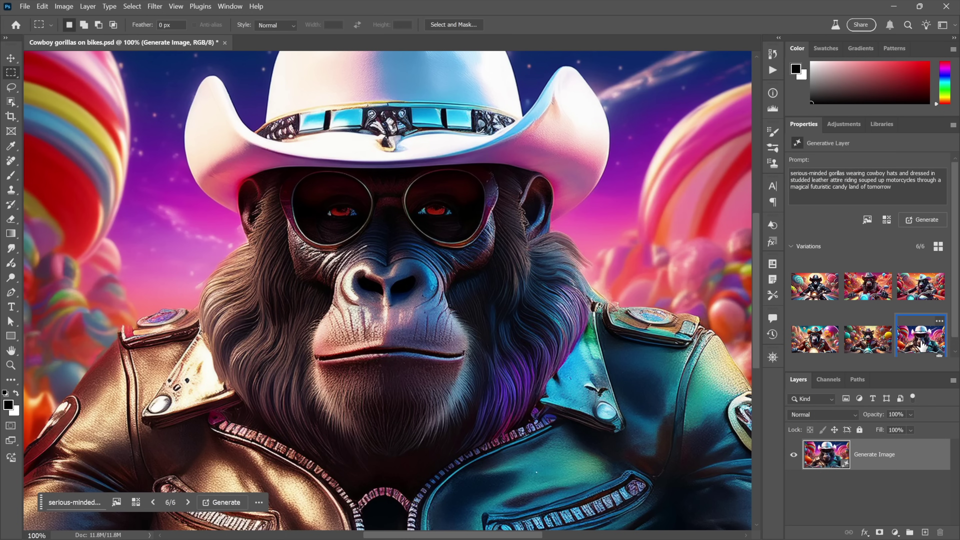
key(ctrl+plus)
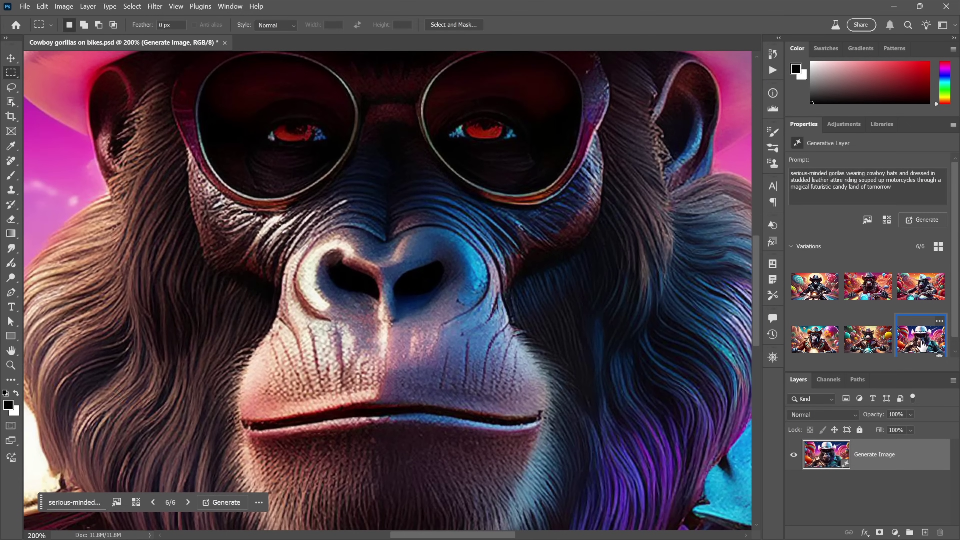
drag(409, 441, 417, 309)
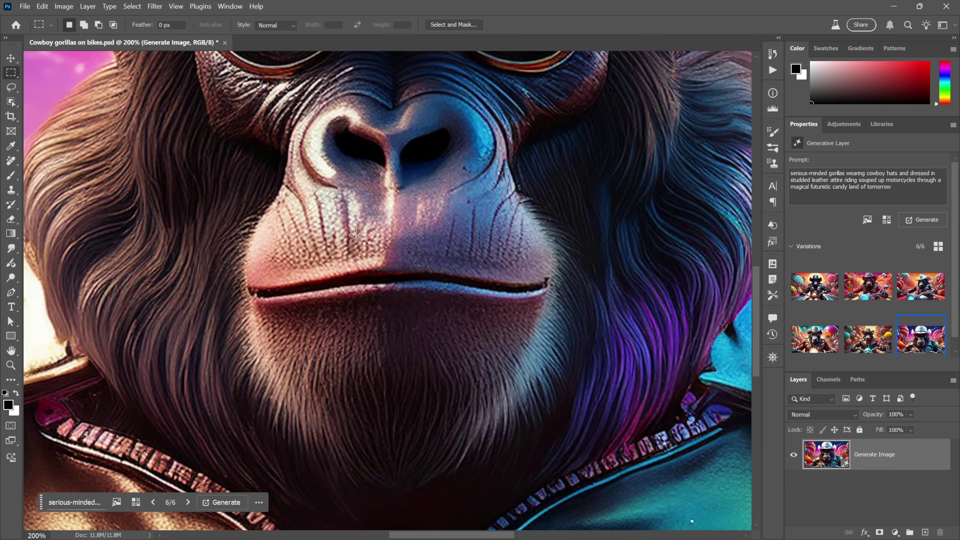
key(ctrl+minus)
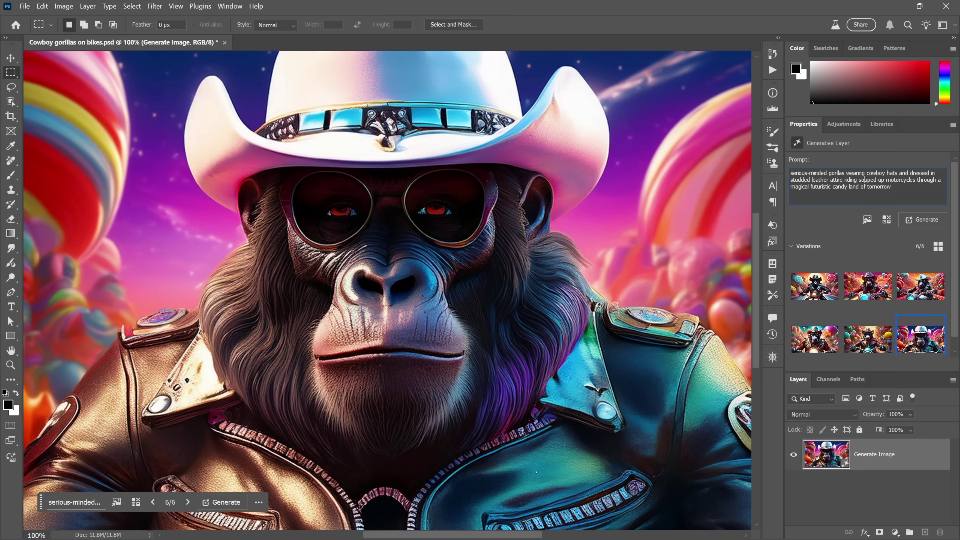
Check the variation's More options menu without choosing anything, then launch Generate Image
drag(860, 180, 918, 180)
click(919, 180)
click(258, 503)
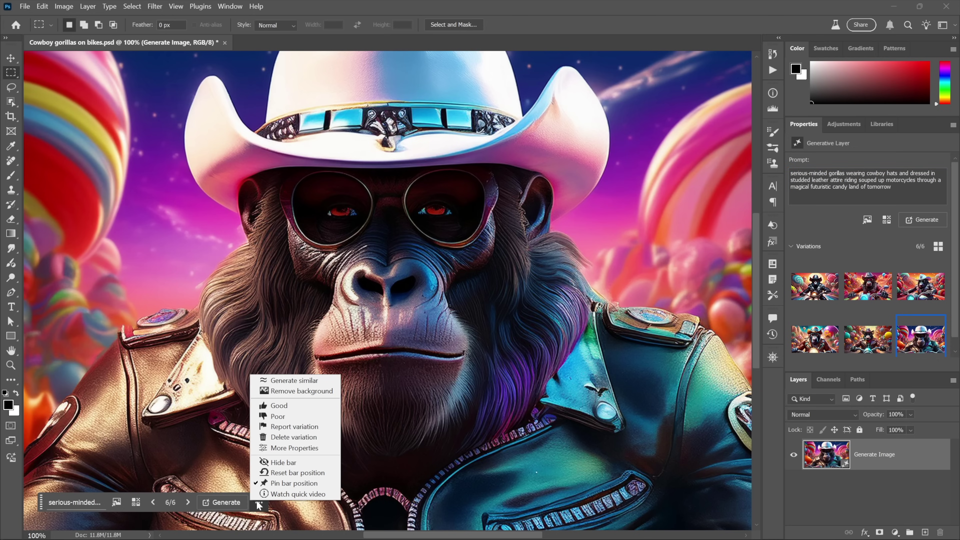
click(328, 428)
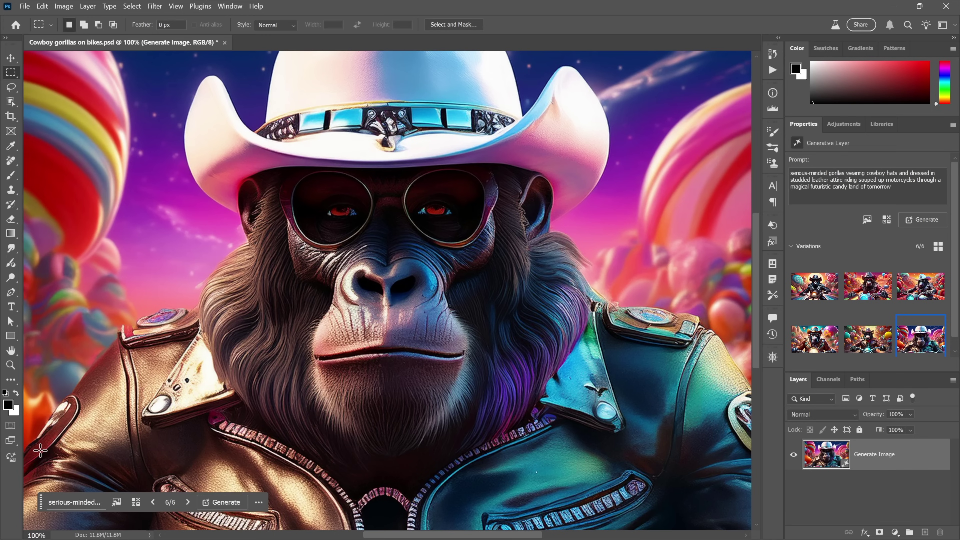
click(12, 458)
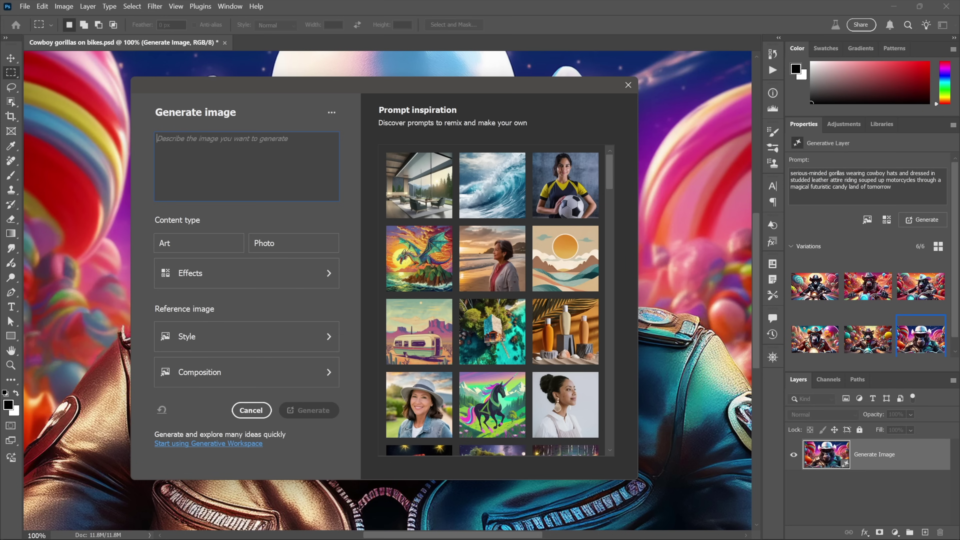
Paste the ice dragon breathing fire into a harvest moon prompt and generate it
text(a dragon made of translucent ice, wings adorned with intricate snowflake patterns, breathing fire into a harvest moon)
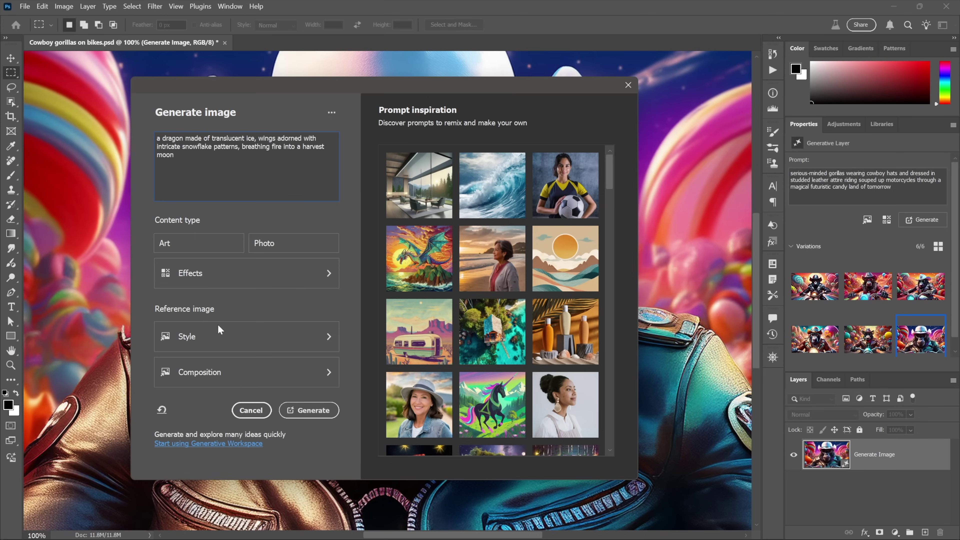
click(313, 409)
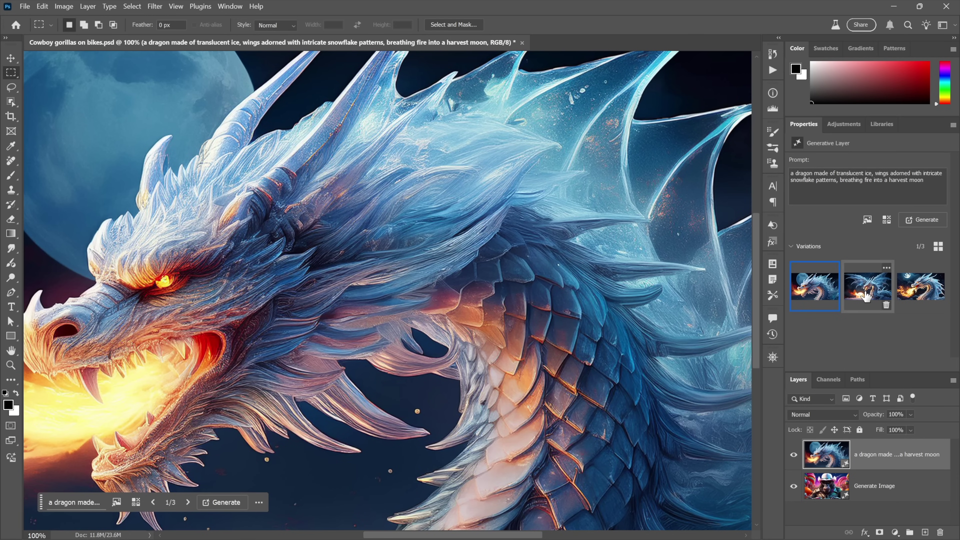
Pick the third dragon variation, inspect its flames at 200%, then reopen the Generate image prompt
click(851, 290)
click(933, 294)
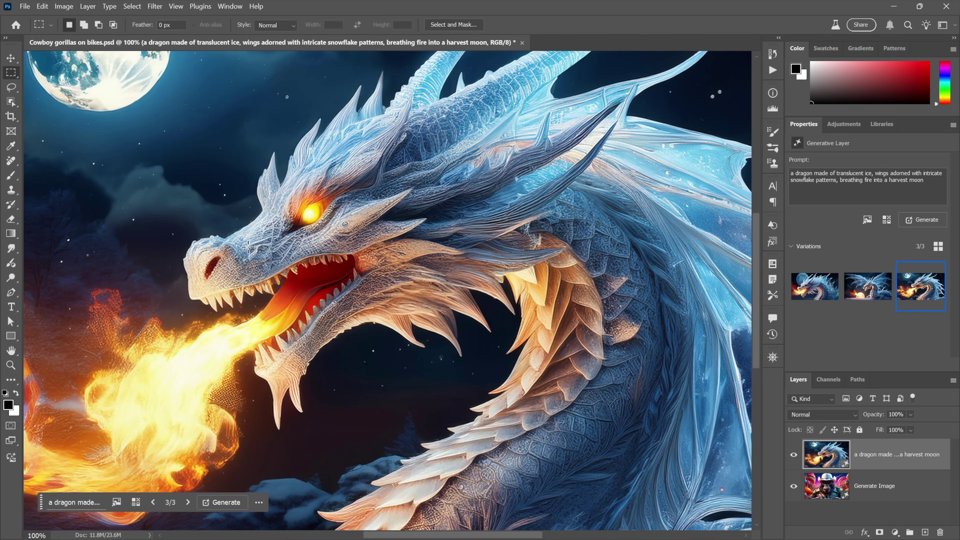
ctrl+click(226, 395)
ctrl+click(226, 395)
drag(226, 395, 360, 306)
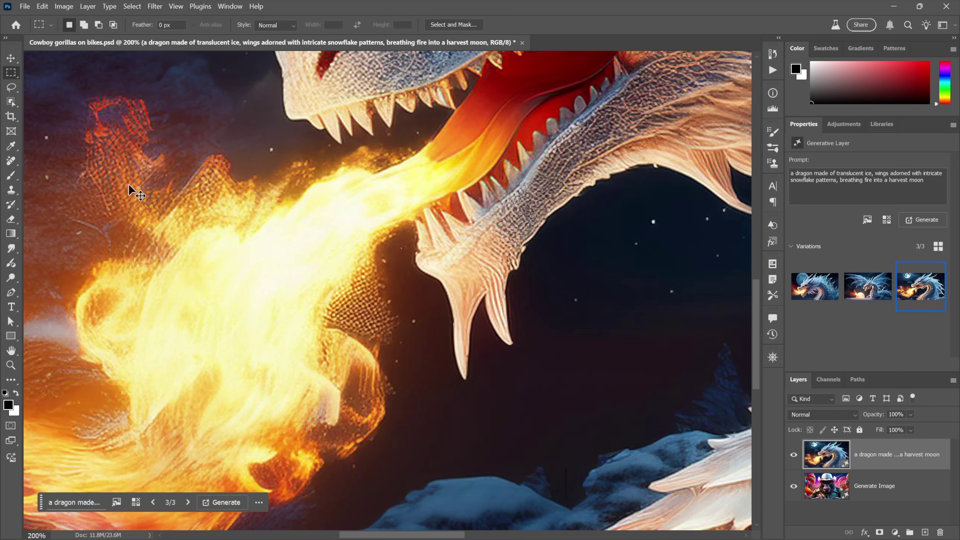
key(ctrl+0)
key(ctrl+1)
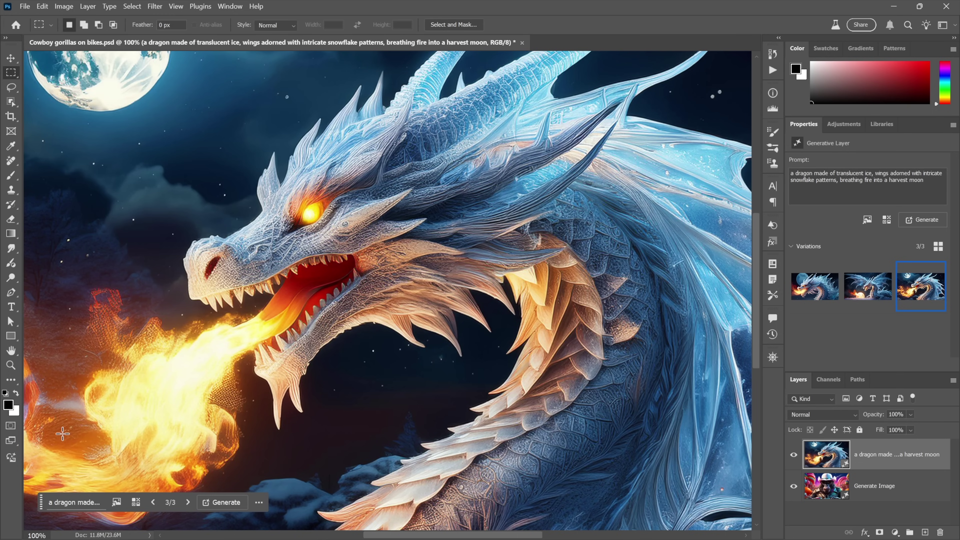
click(11, 458)
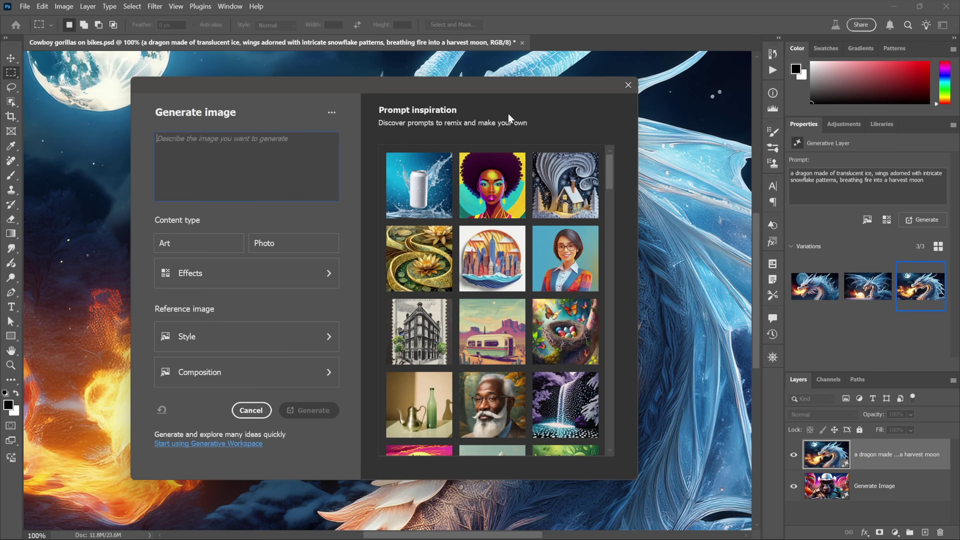
Dismiss the prompt dialog, then save and close Cowboy gorillas on bikes.psd
click(626, 87)
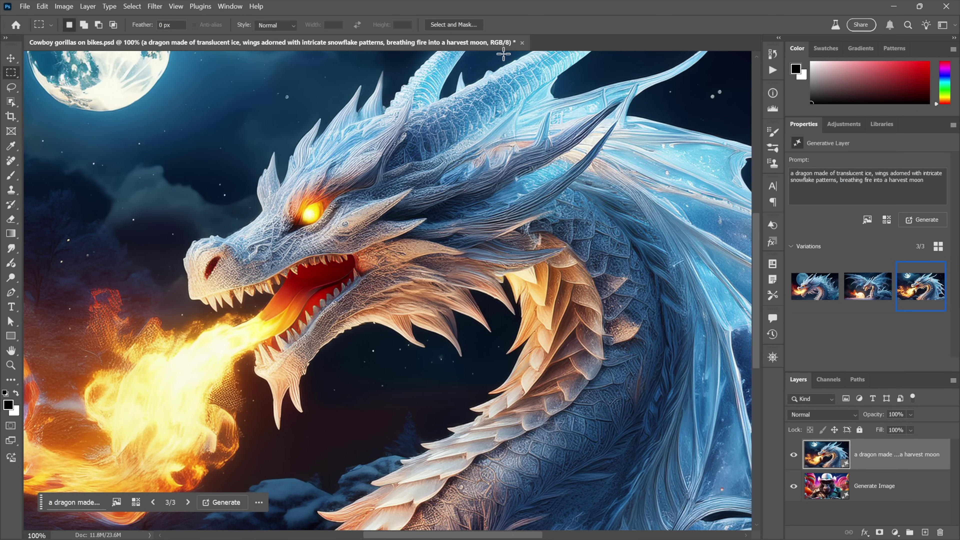
click(523, 43)
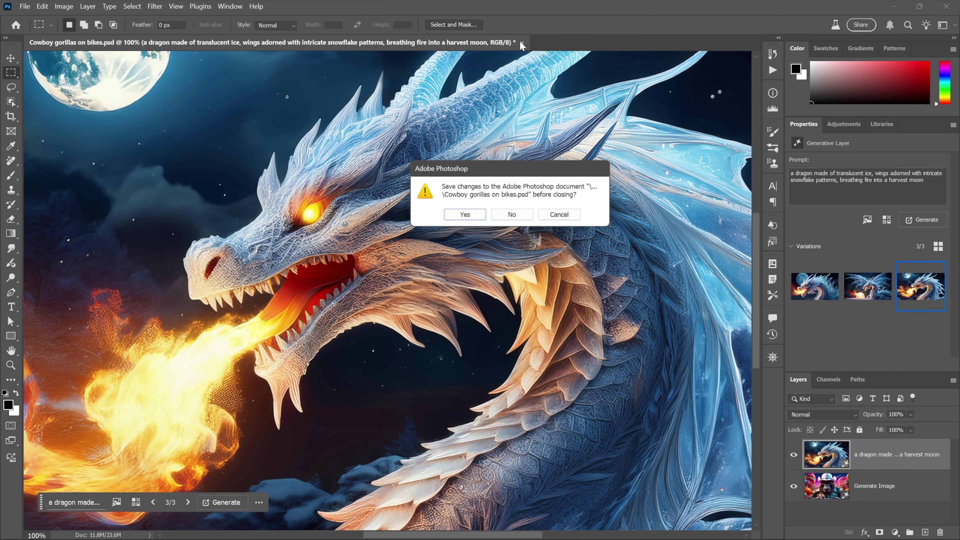
click(477, 219)
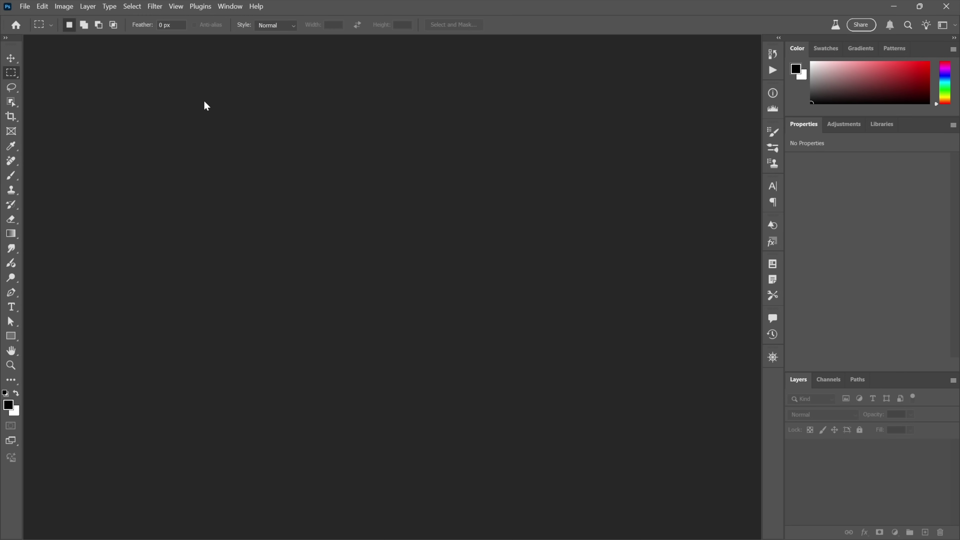
Open Generative Workspace from the Edit menu
click(43, 7)
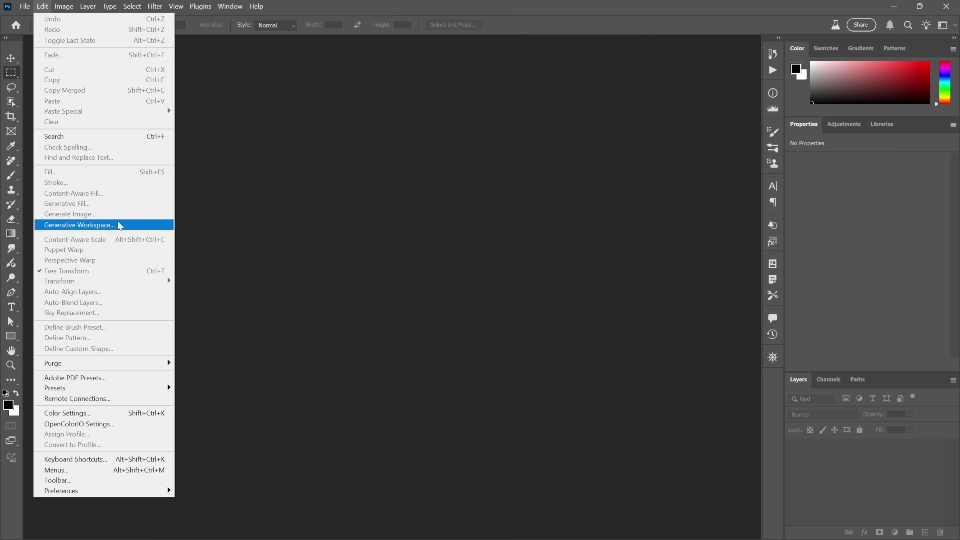
click(117, 224)
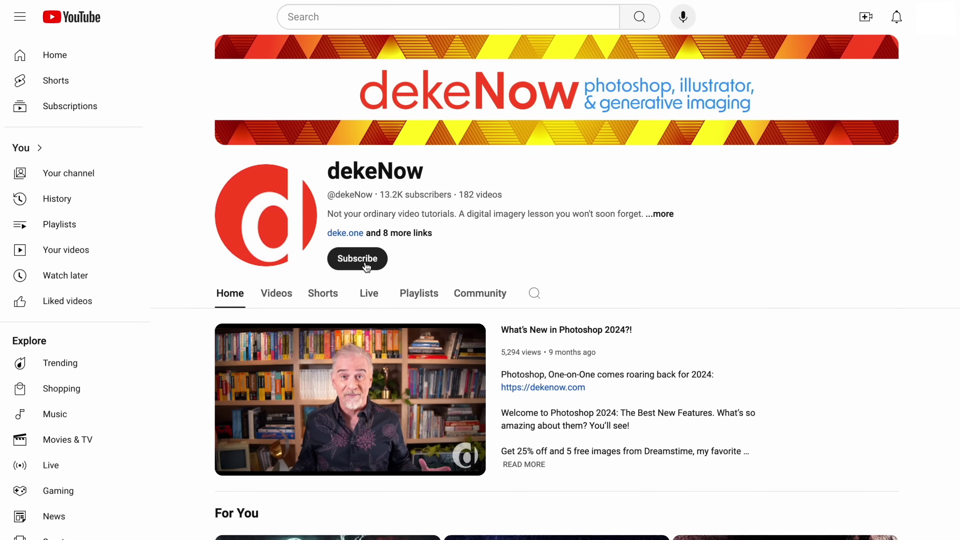
Subscribe to the YouTube channel showing Photoshop generative-imaging tutorials
click(366, 266)
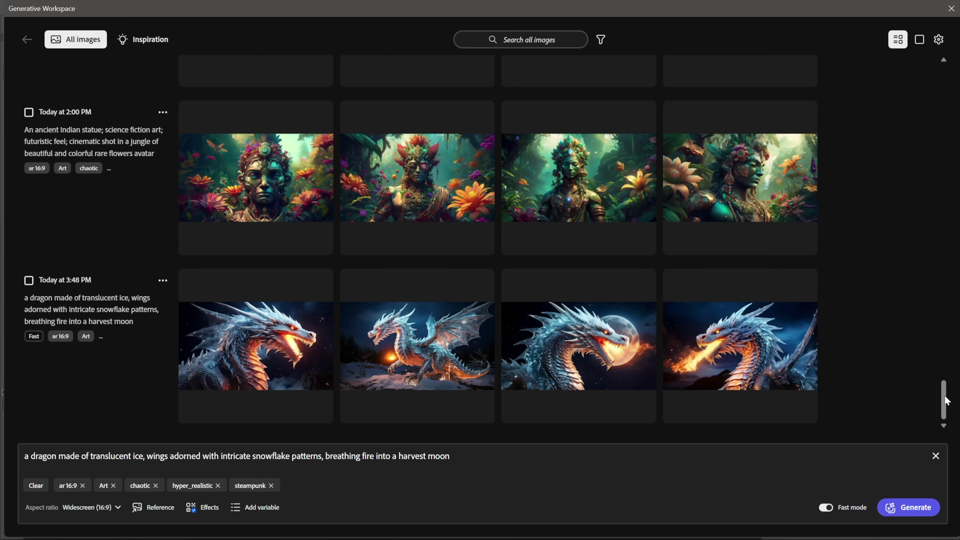
Scroll the gallery up to reveal the earlier gorilla-on-motorcycle generation rows
drag(946, 401, 958, 127)
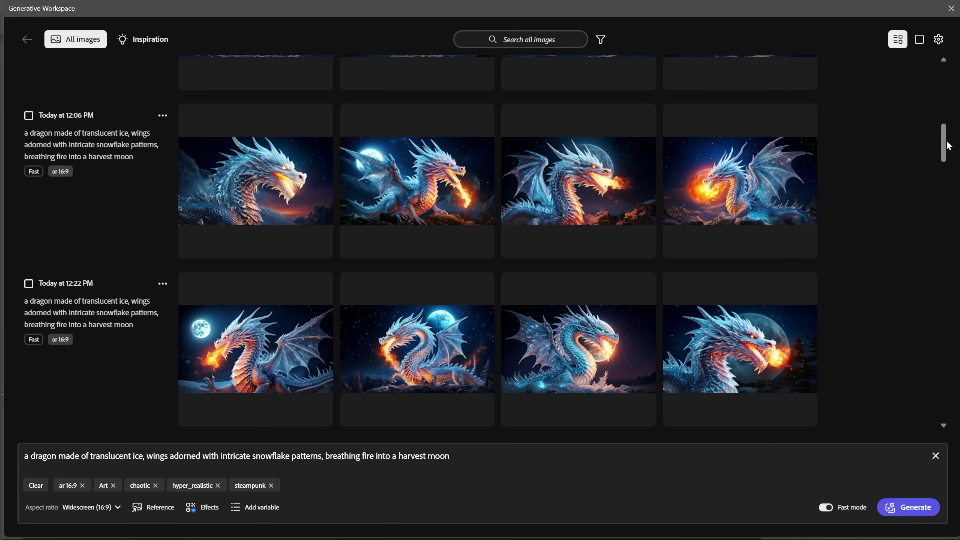
drag(946, 146, 929, 64)
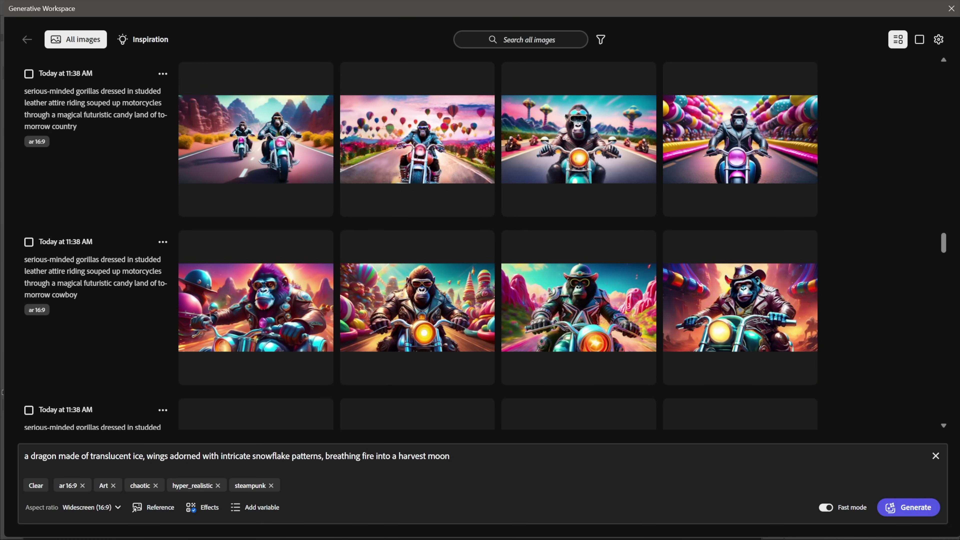
Search the generated images for 'gorilla' and scroll through the results
click(522, 39)
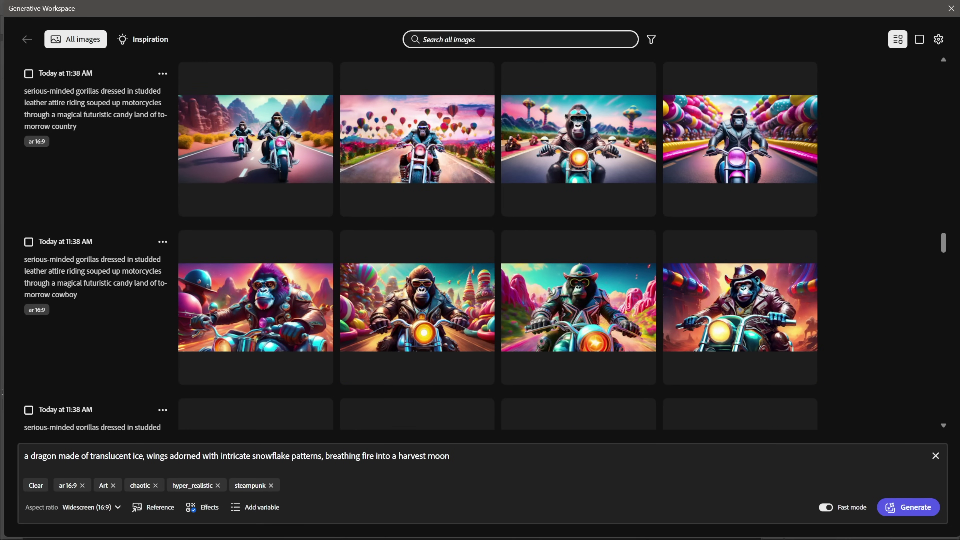
text(g)
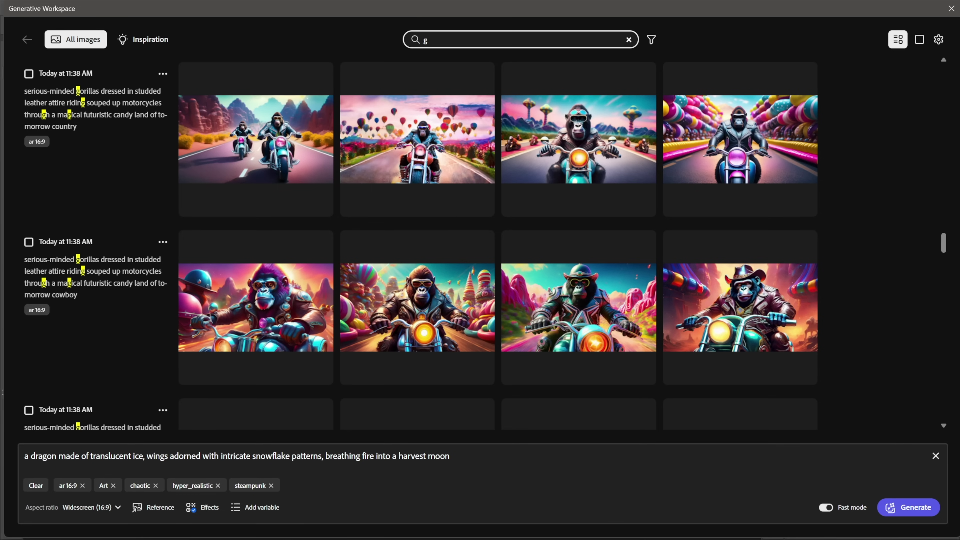
text(orilla)
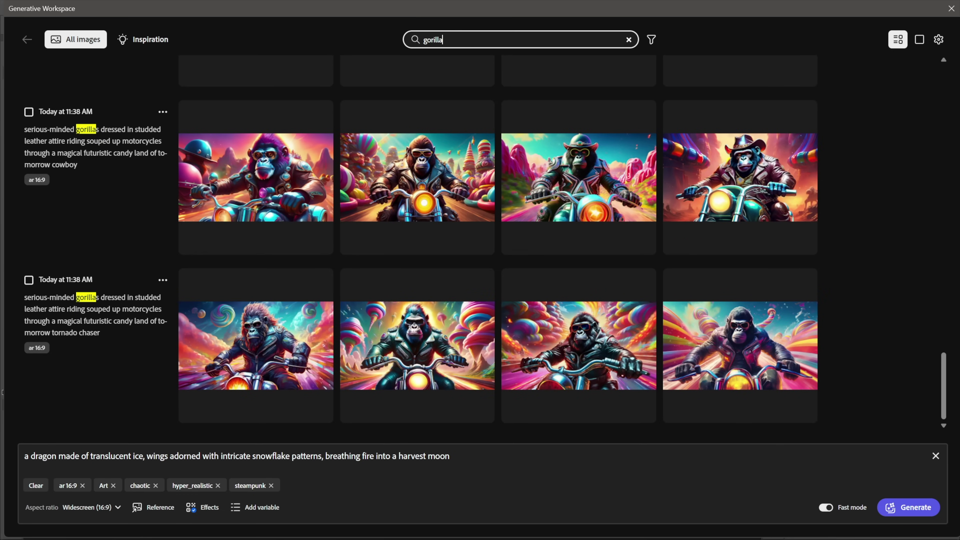
key(Return)
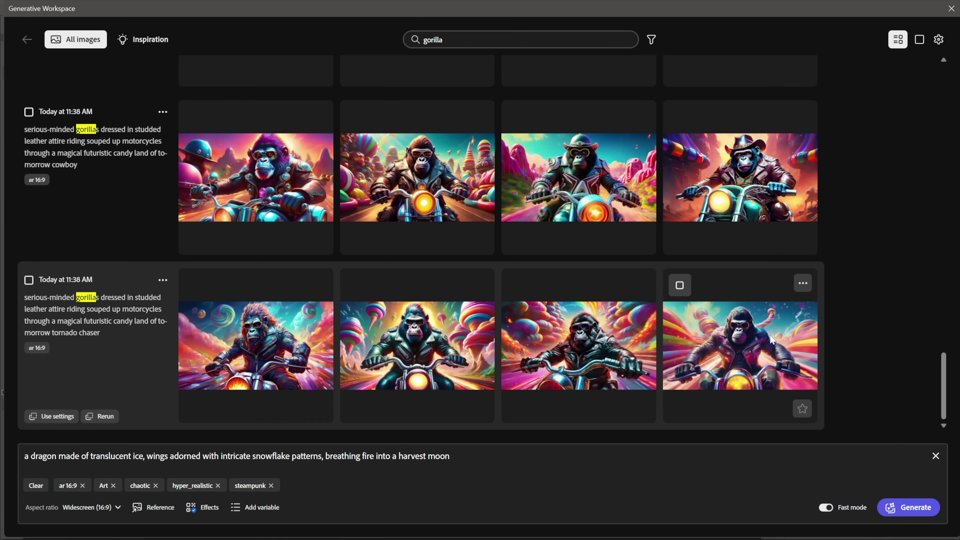
drag(944, 397, 946, 90)
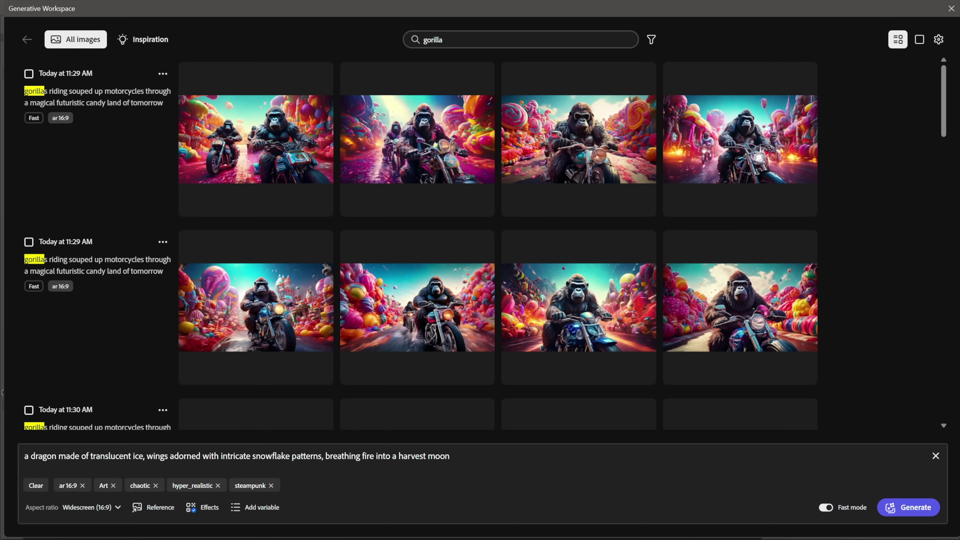
Clear the search and replace the dragon prompt with the classic car candy land prompt
drag(450, 39, 369, 45)
key(BackSpace)
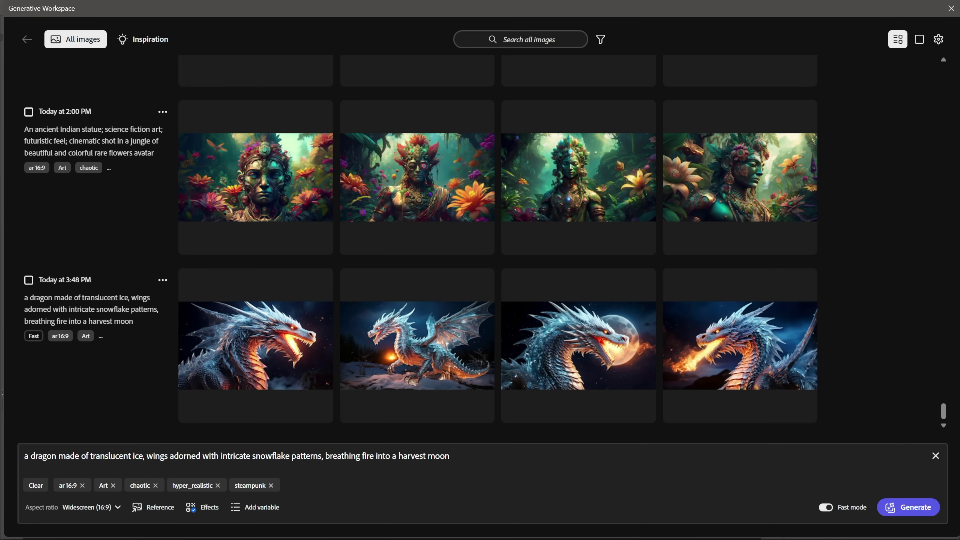
key(ctrl+a)
text(classic car floating in magical futuristic candy land of tomorrow)
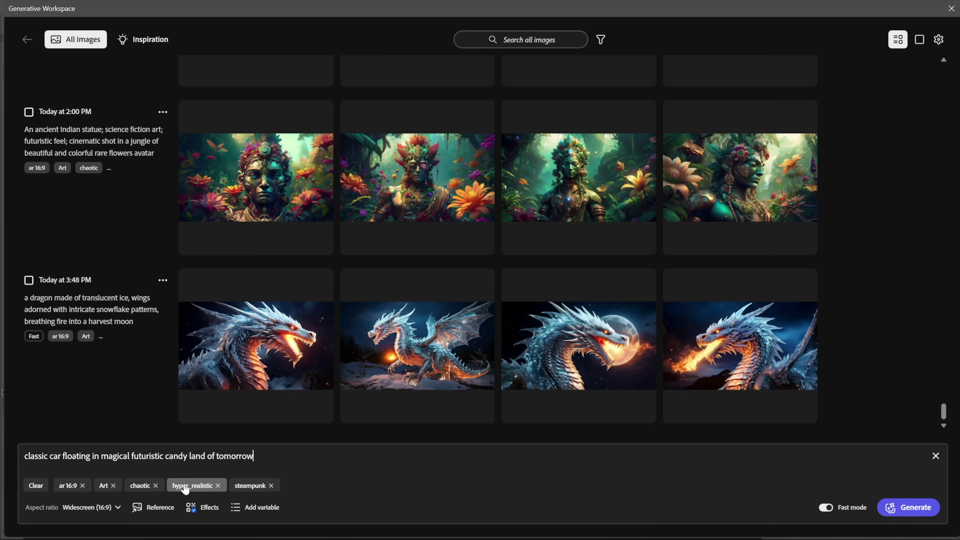
Clear the style tags, reload the dragon generation's settings, and repaste the classic car prompt
click(36, 486)
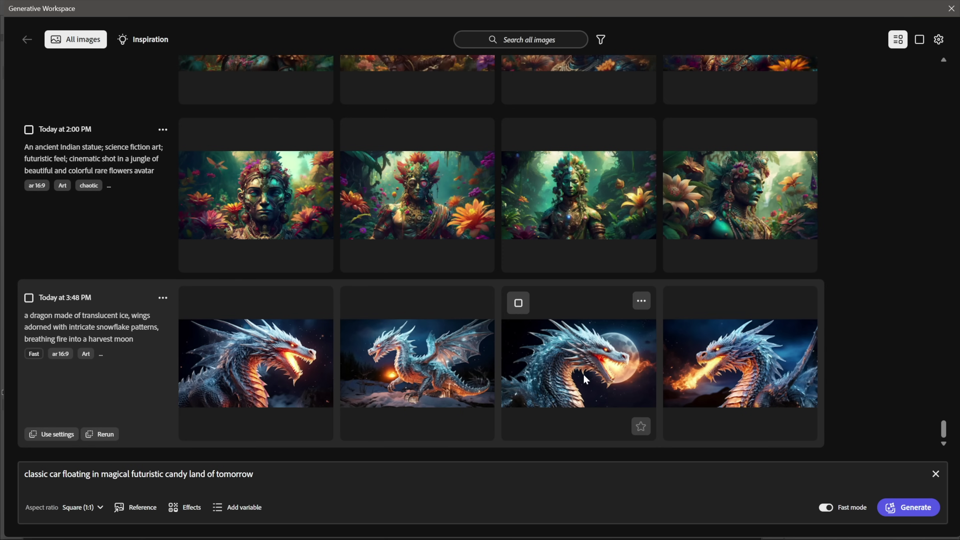
click(53, 439)
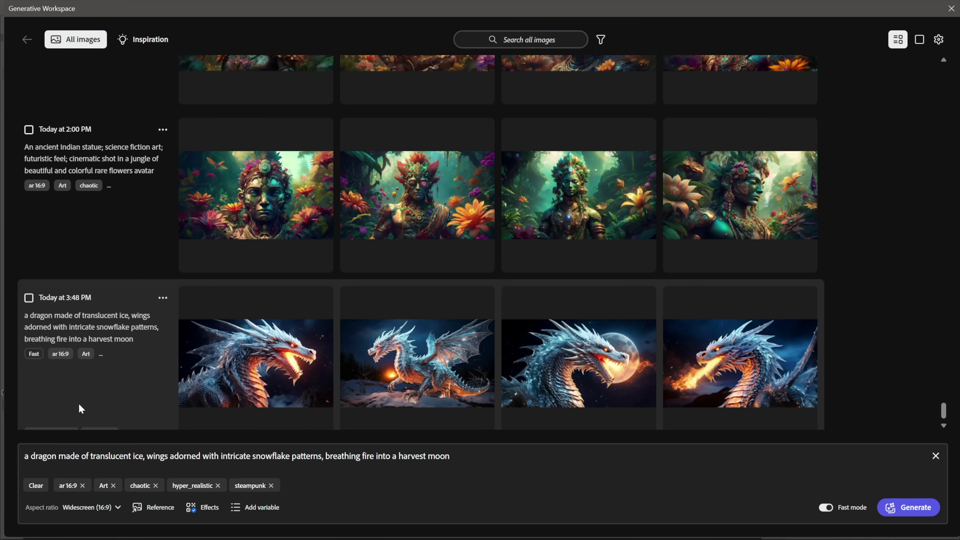
click(174, 456)
key(ctrl+a)
text(classic car floating in magical futuristic candy land of tomorrow)
Clear the style tags again and set the aspect ratio to Widescreen (16:9)
click(37, 486)
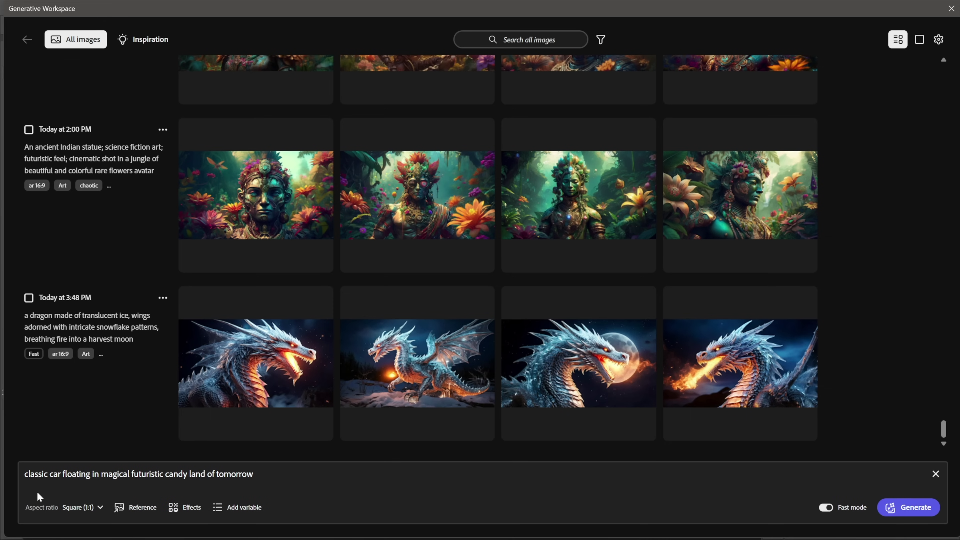
click(78, 508)
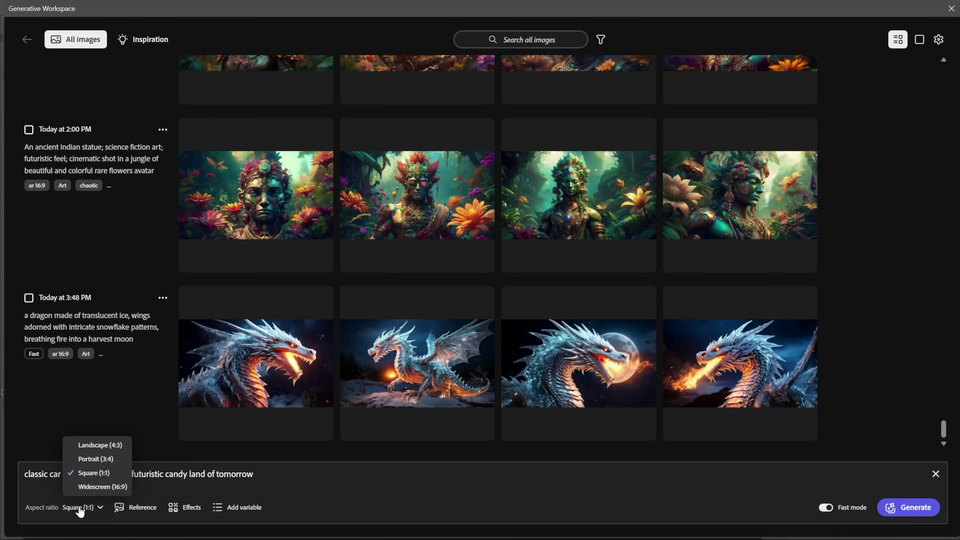
click(90, 489)
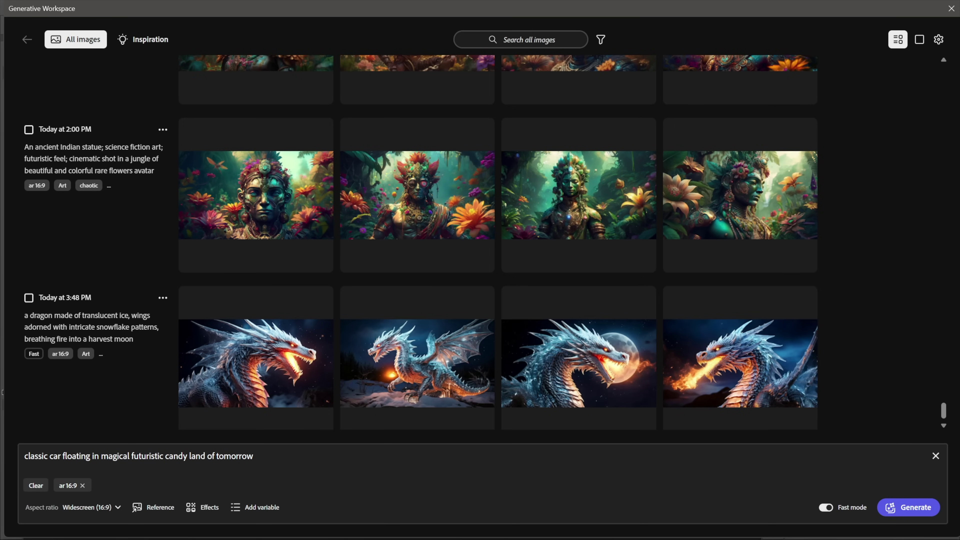
Generate four widescreen images of classic cars floating in a candy land
click(905, 509)
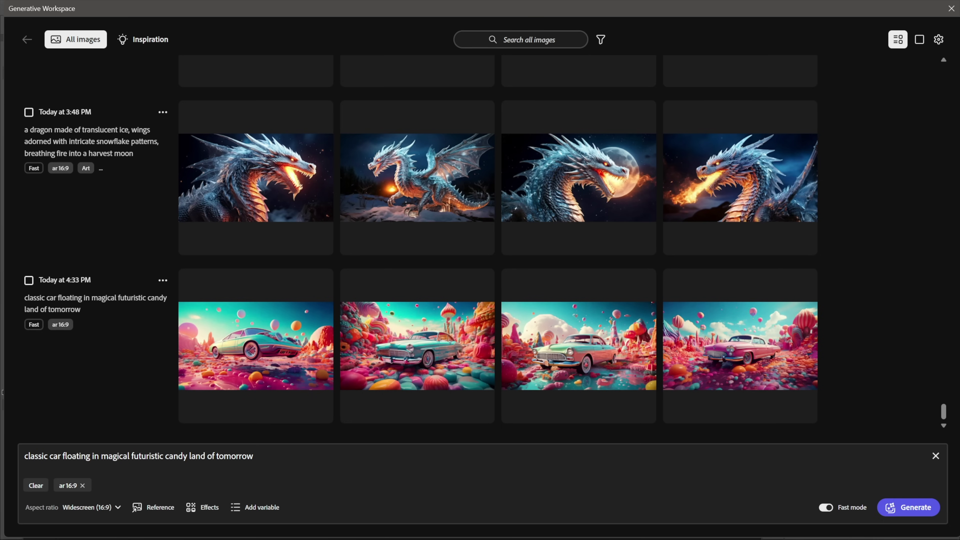
Add a colour variable (blue, orange, yellow, purple, red, green, rainbow) and generate all 28 images
click(239, 512)
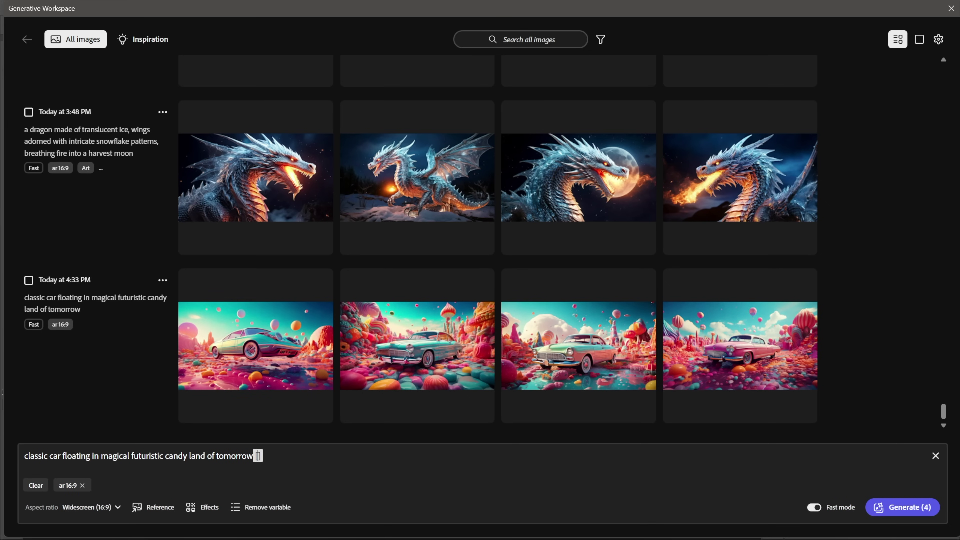
key(ctrl+v)
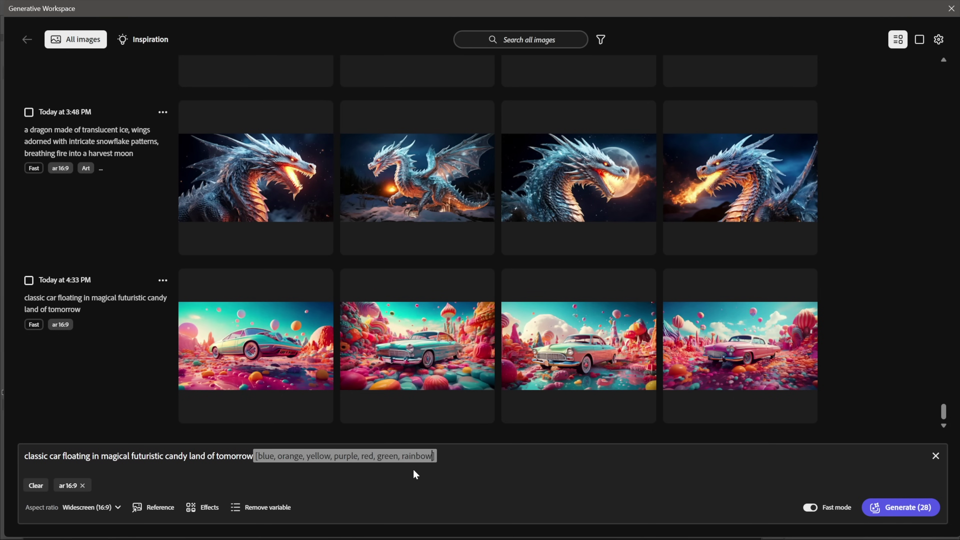
click(897, 512)
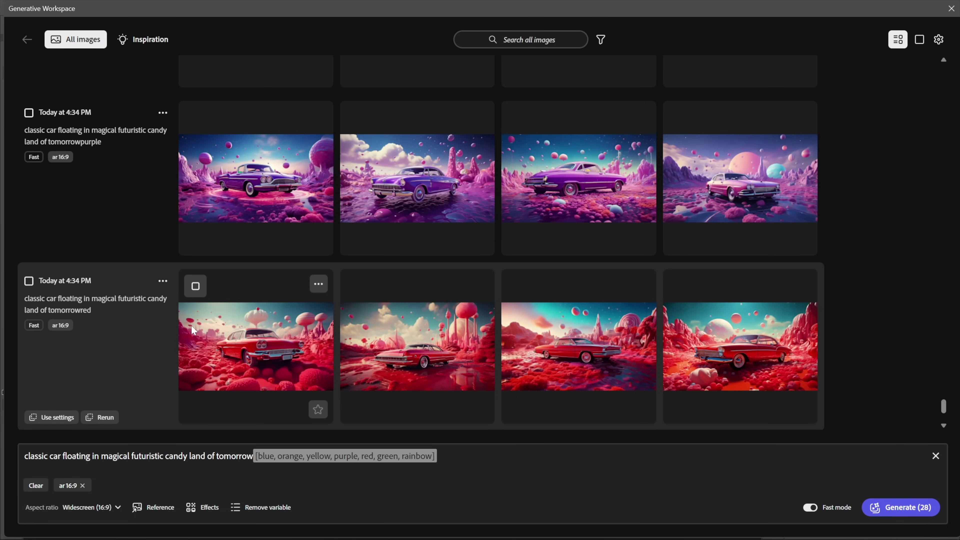
Scroll through the colour rows and preview the first rainbow car image up close
scroll(191, 326, up, 5)
scroll(192, 331, up, 8)
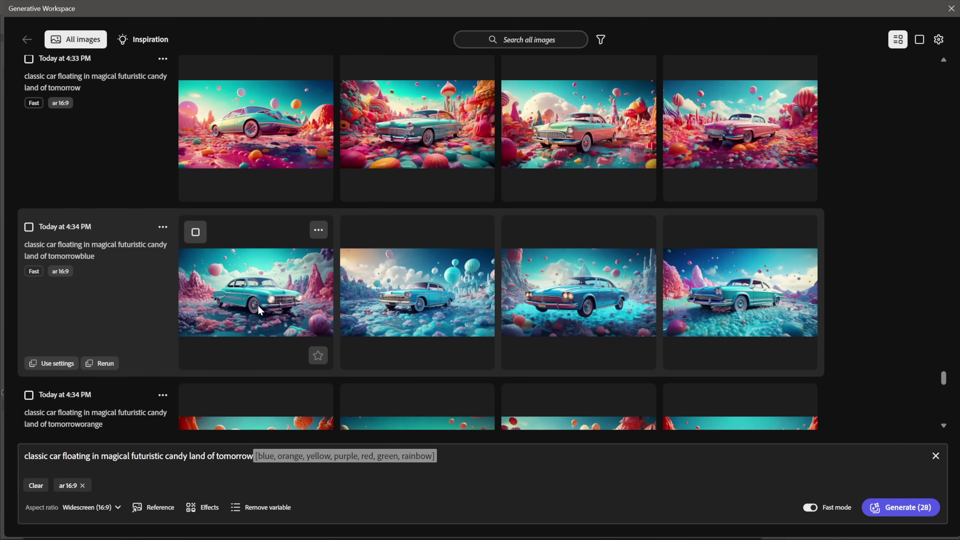
scroll(259, 305, down, 4)
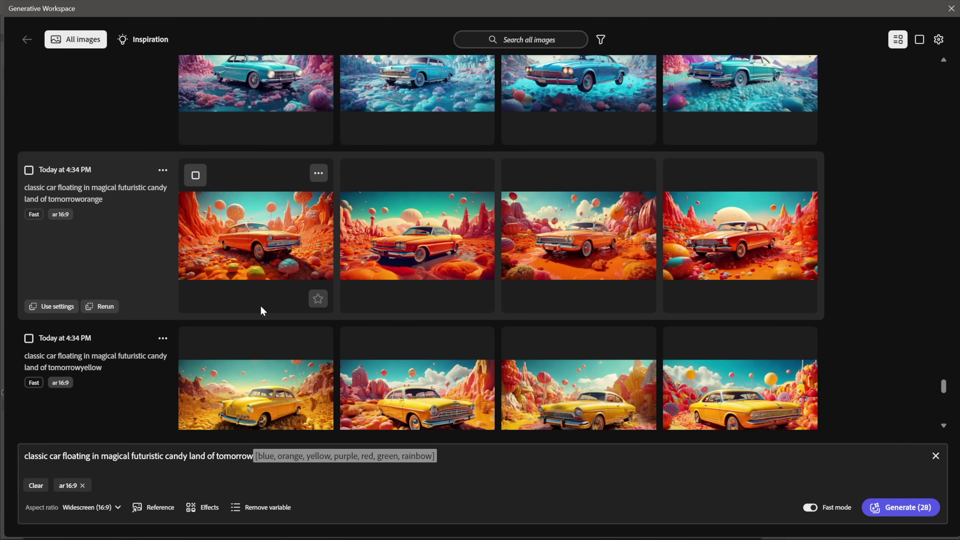
scroll(260, 306, down, 4)
scroll(261, 306, down, 4)
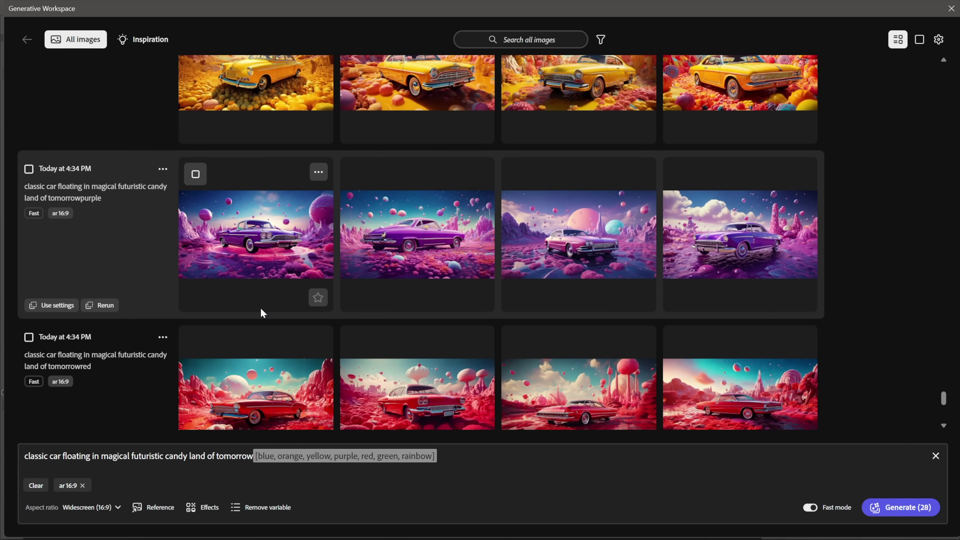
scroll(260, 308, down, 4)
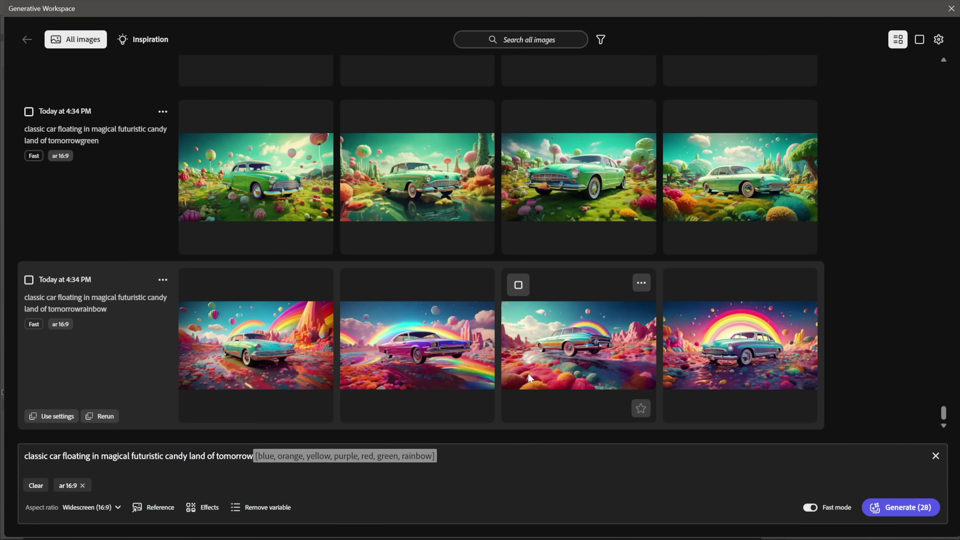
click(261, 351)
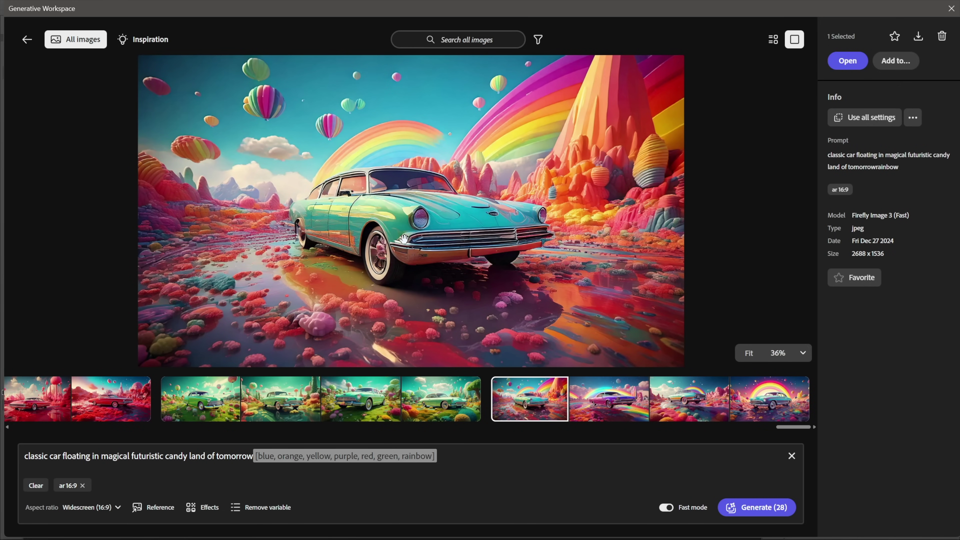
click(25, 40)
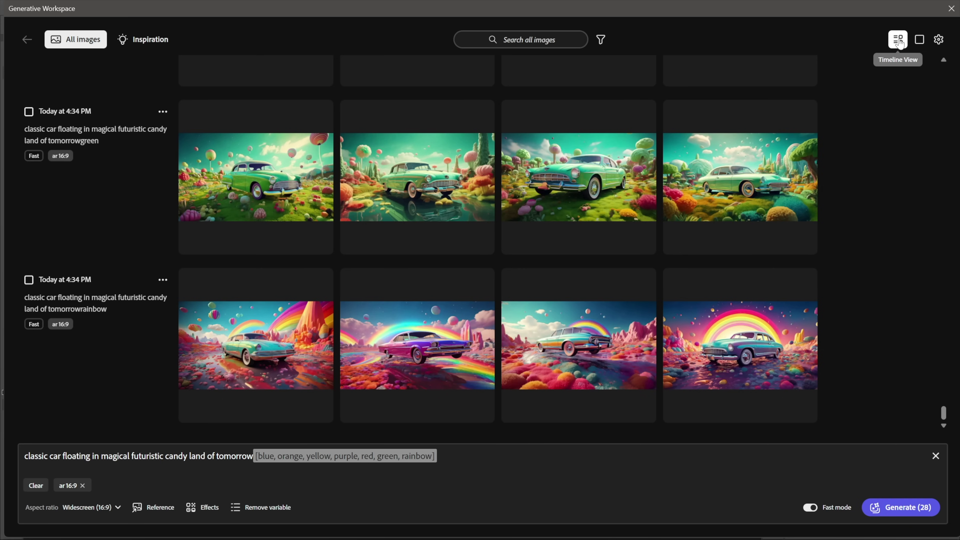
Open one of the red classic car images in Detail View
scroll(575, 186, up, 3)
scroll(575, 186, up, 3)
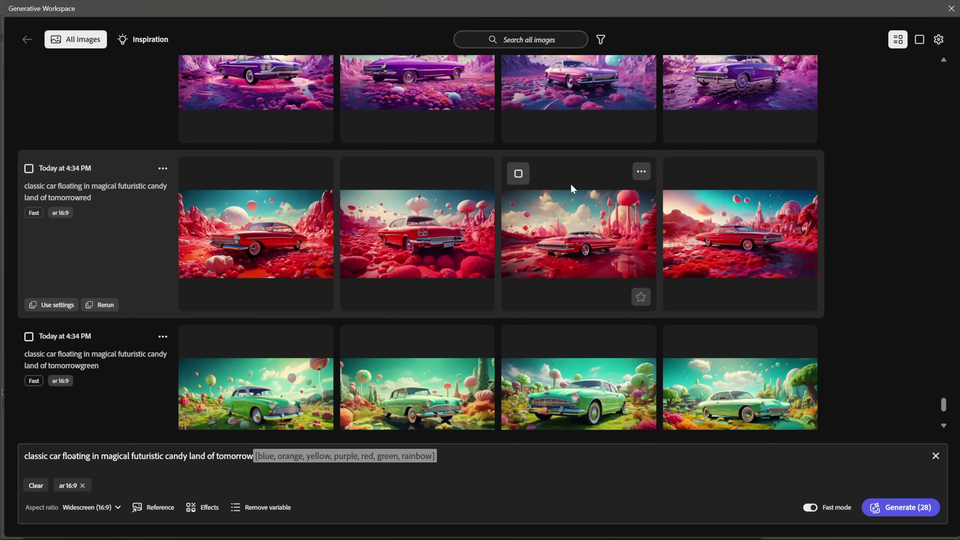
click(401, 243)
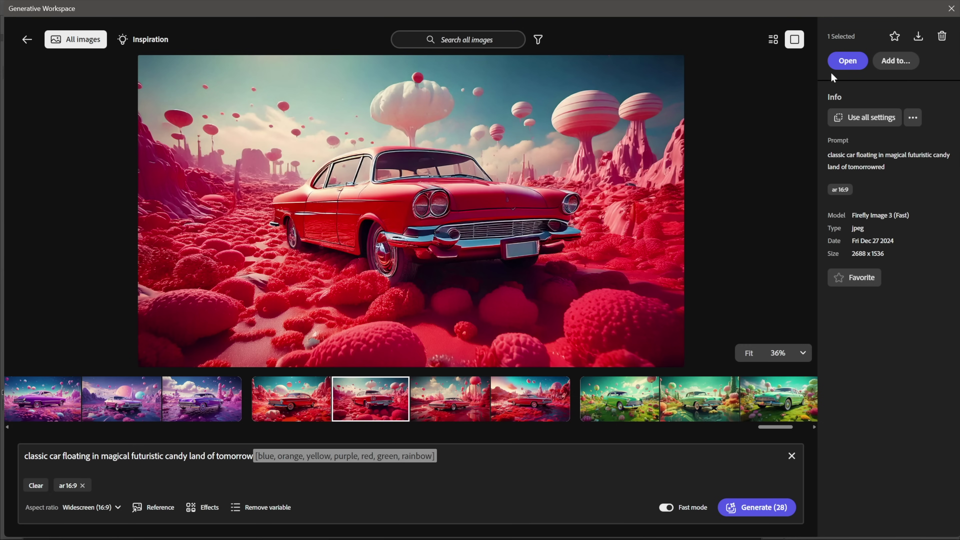
Open the red car image as a new Photoshop document and zoom to 100%
click(843, 62)
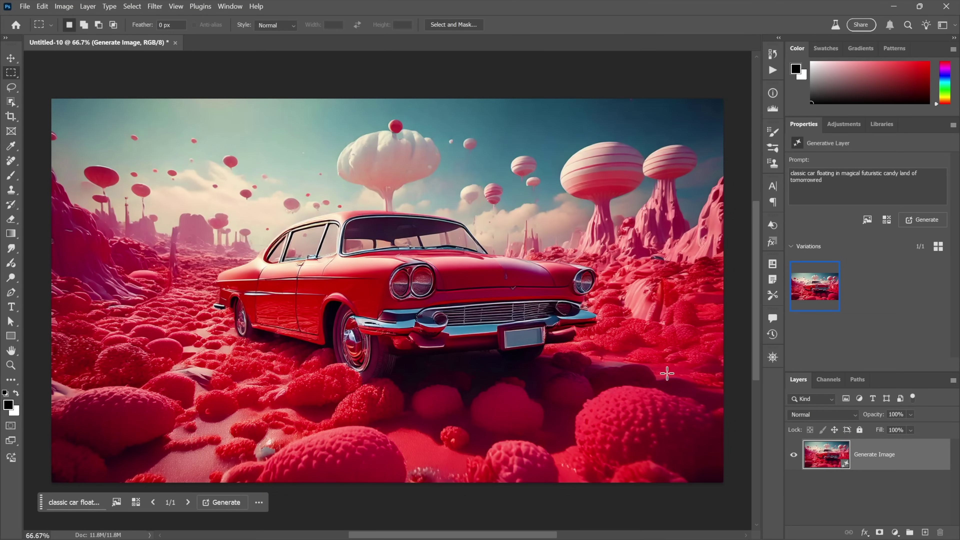
key(ctrl+1)
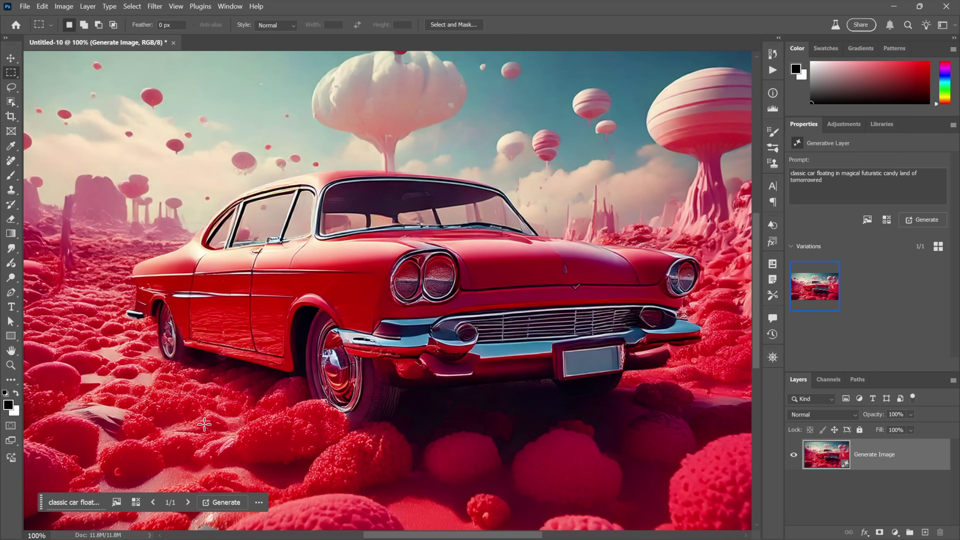
Generate new car variations and display the third: a pink car among striped mushrooms
click(227, 504)
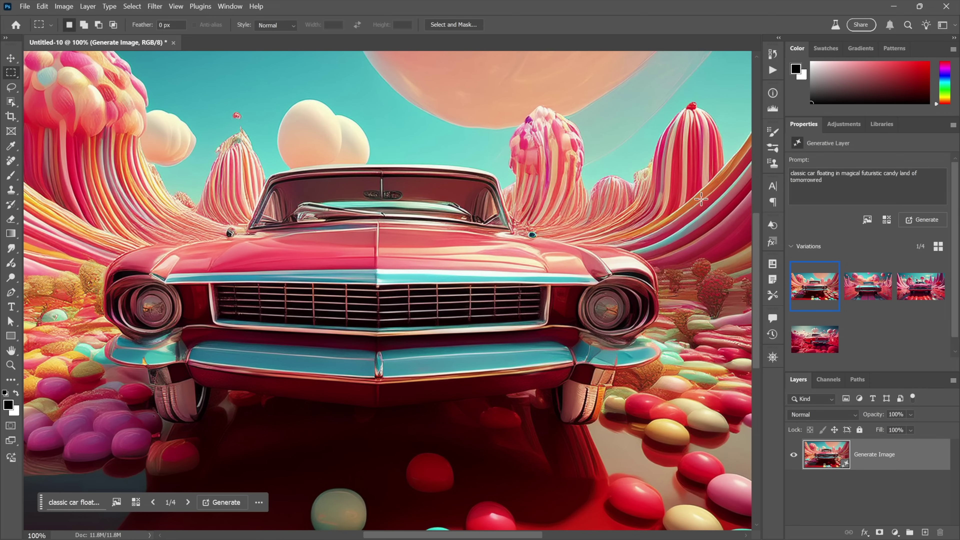
click(875, 290)
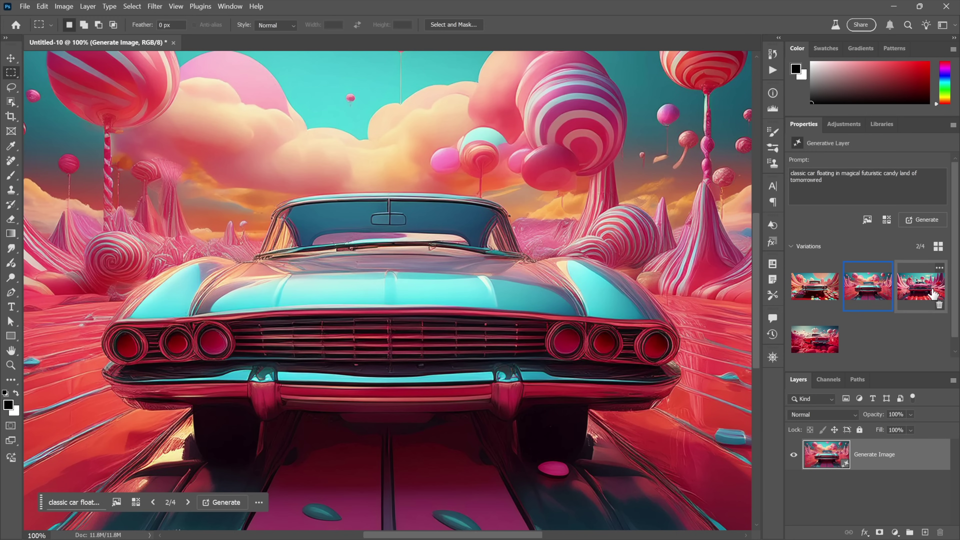
click(933, 294)
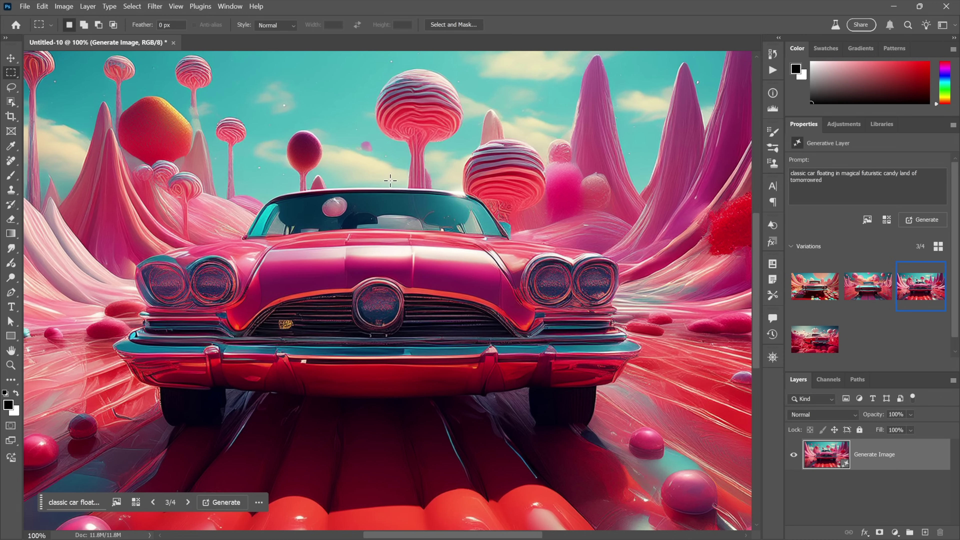
Close Untitled-10 without saving and reopen Edit > Generative Workspace
click(173, 43)
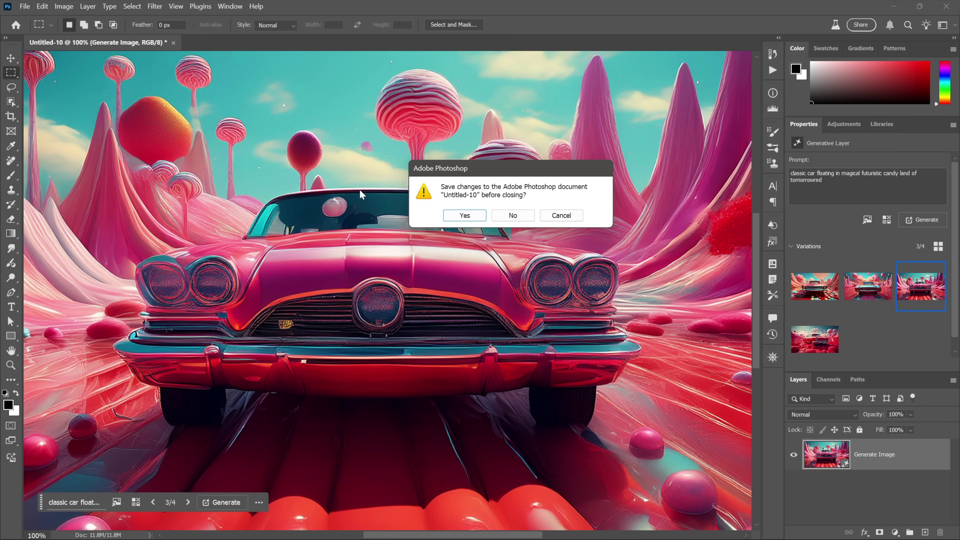
click(518, 218)
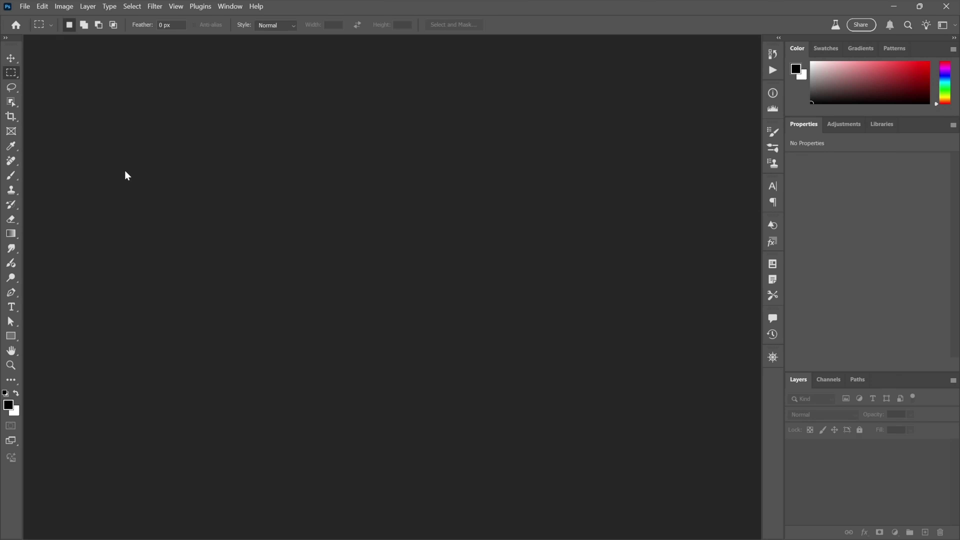
click(42, 7)
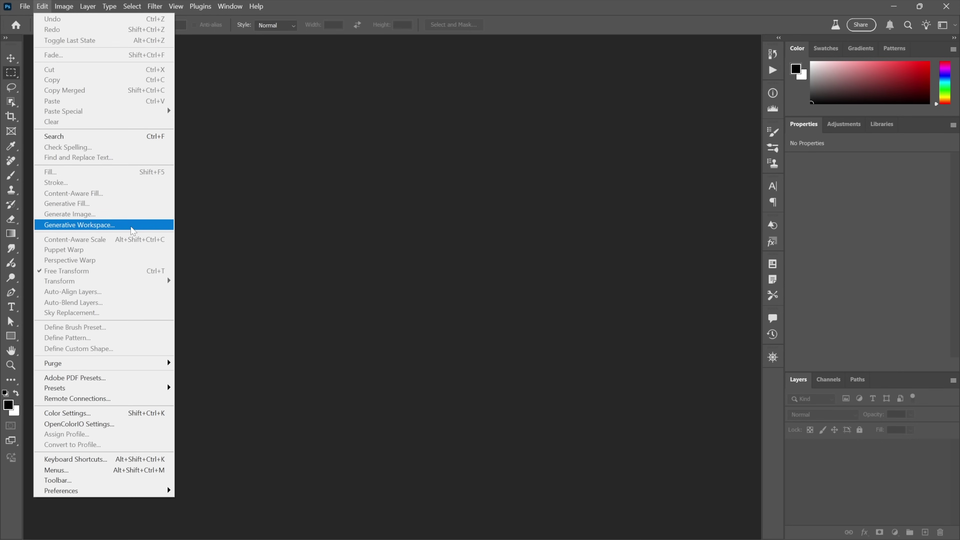
click(132, 227)
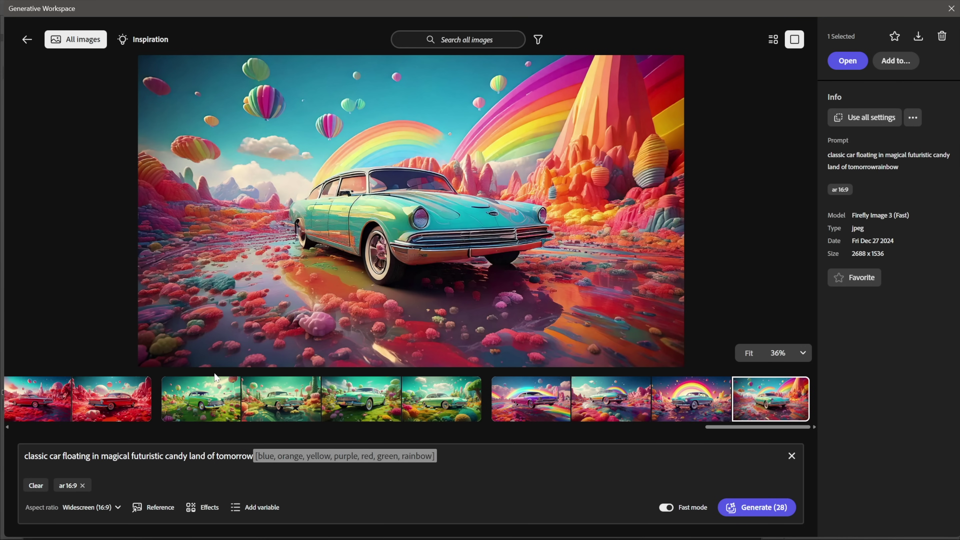
Select the four purple classic-car images in the generations grid
click(25, 40)
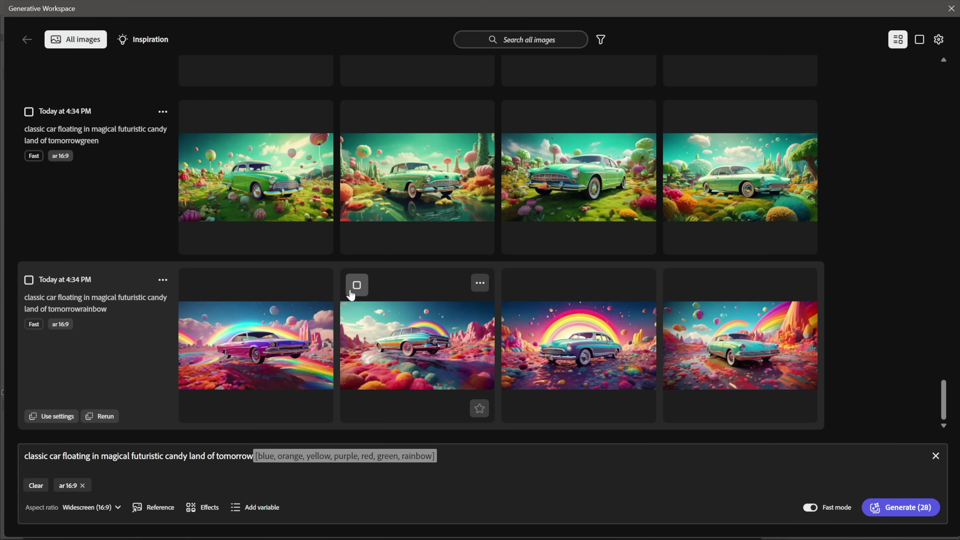
scroll(352, 293, up, 5)
scroll(354, 293, up, 3)
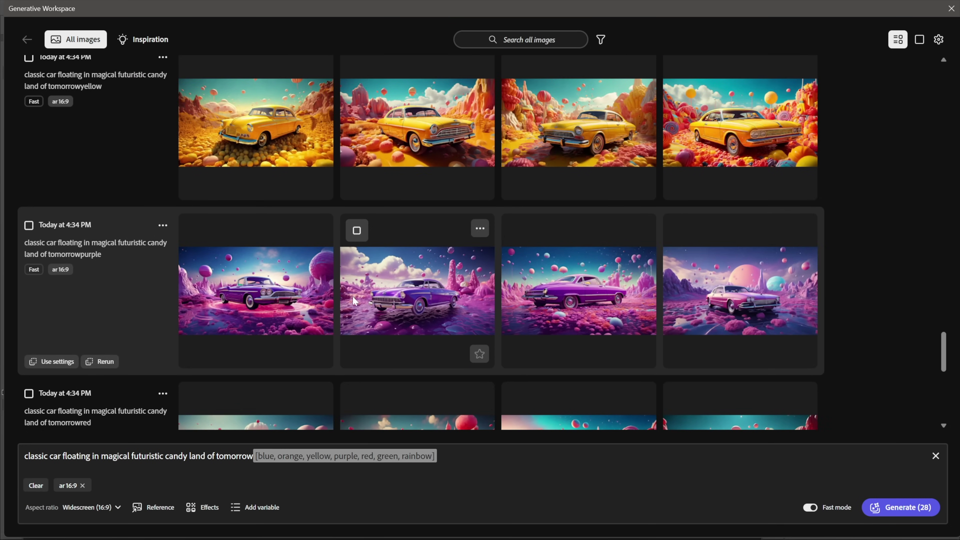
click(262, 303)
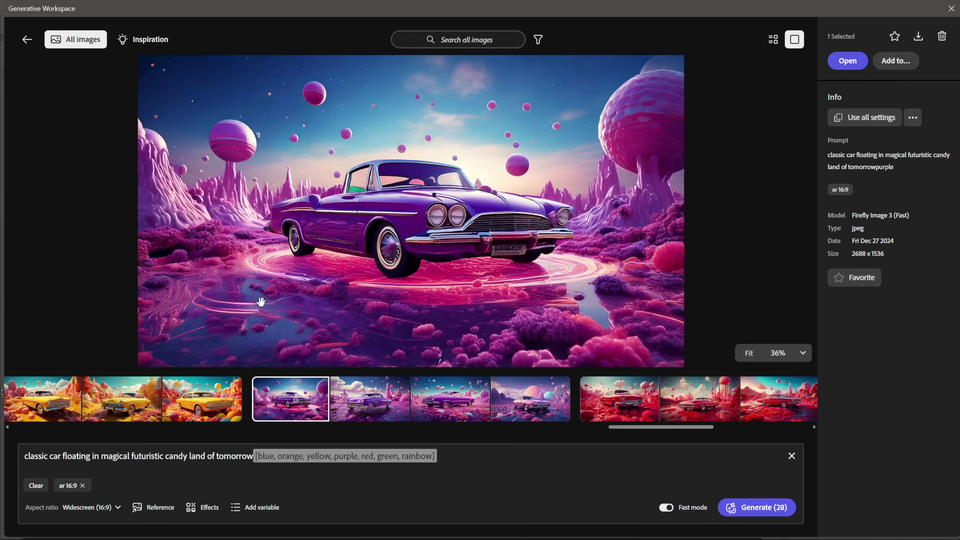
click(28, 40)
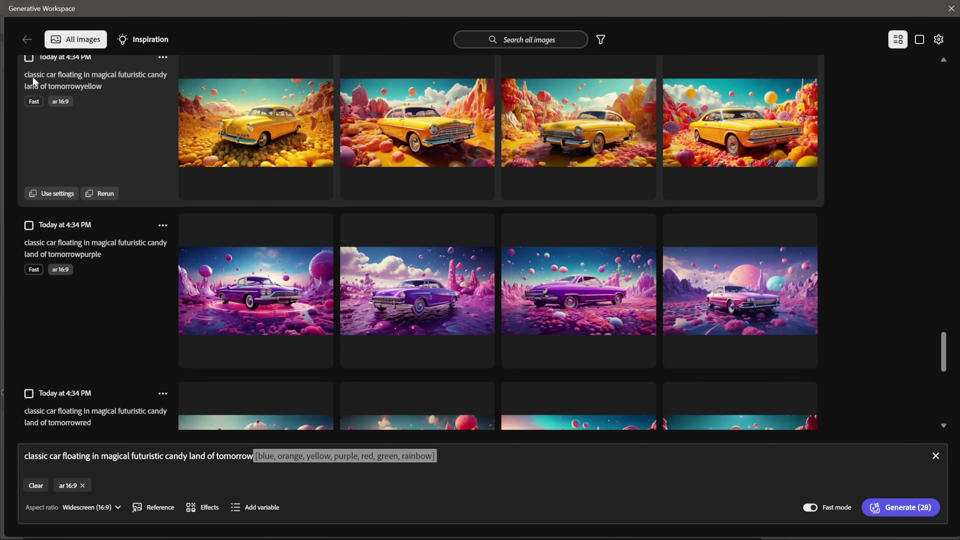
click(195, 230)
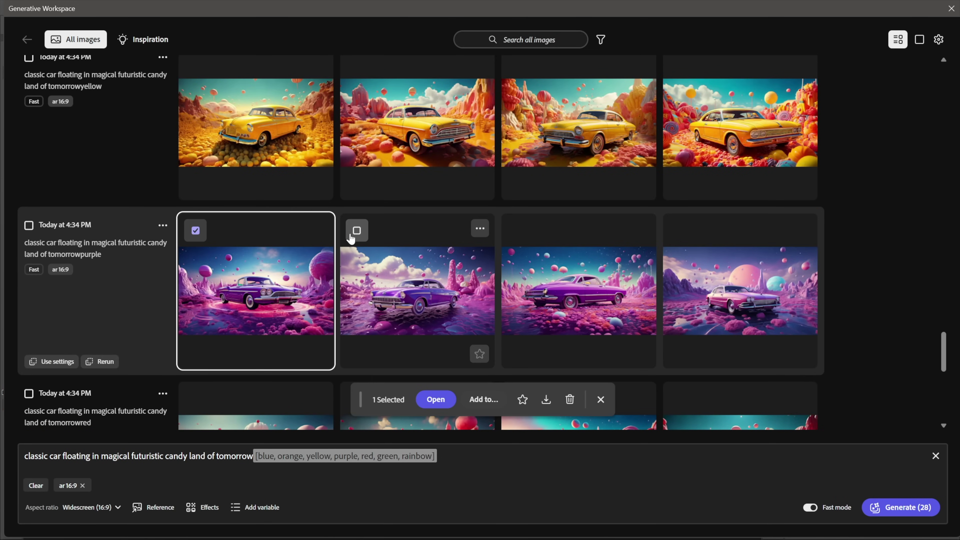
click(357, 230)
click(519, 232)
click(680, 231)
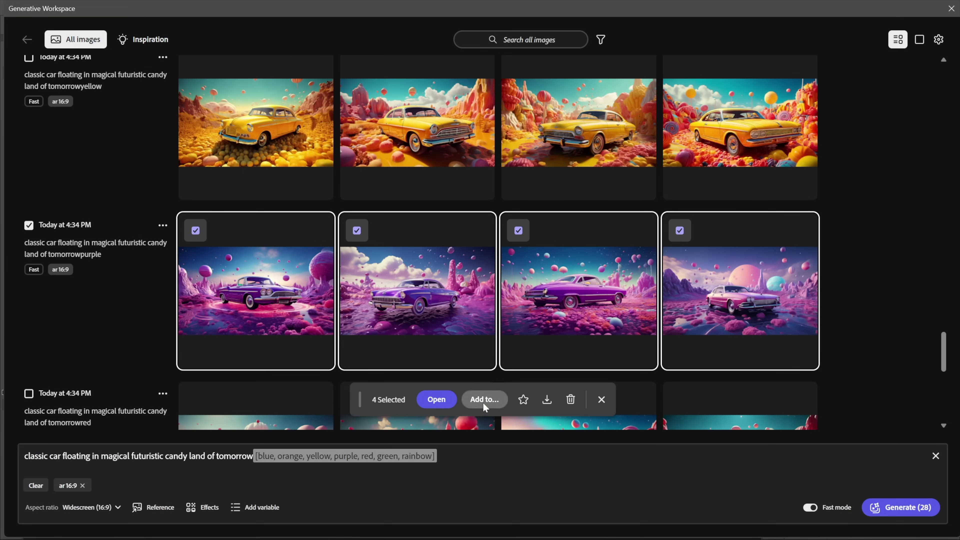
Add the selected images to a New Document as Variations in layer
click(485, 400)
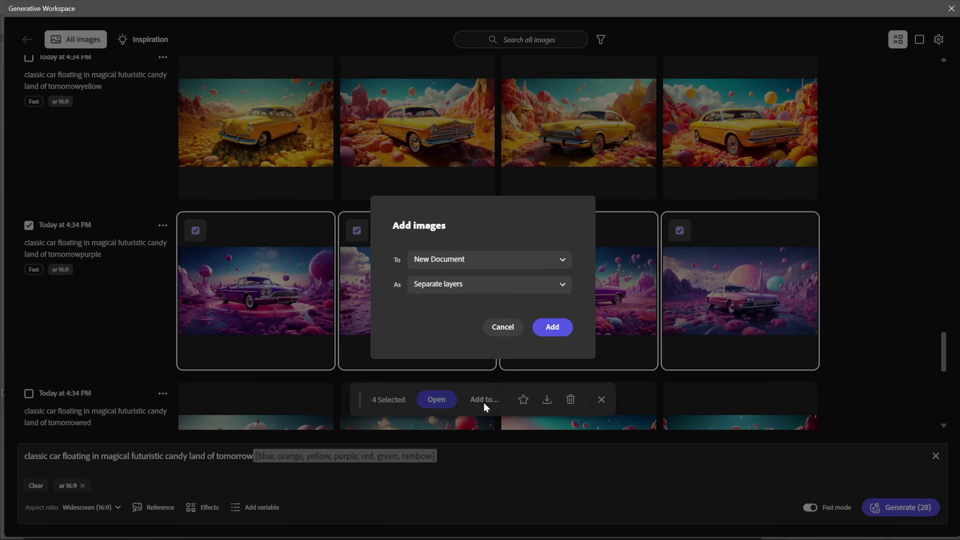
click(456, 261)
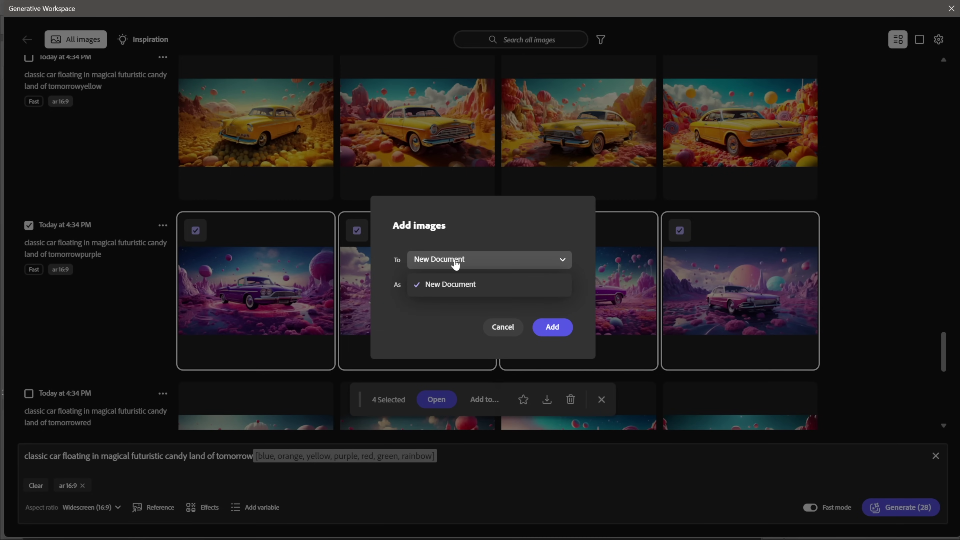
click(441, 297)
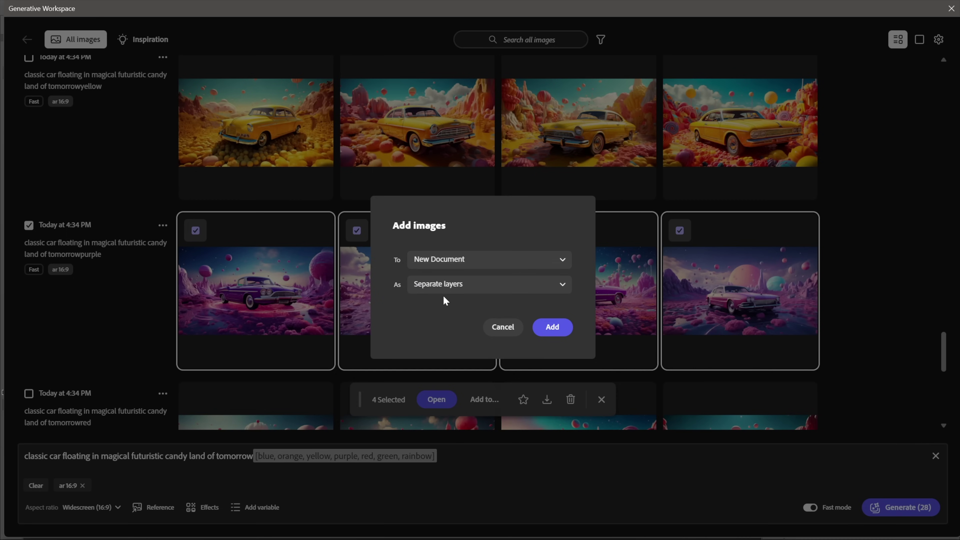
click(440, 295)
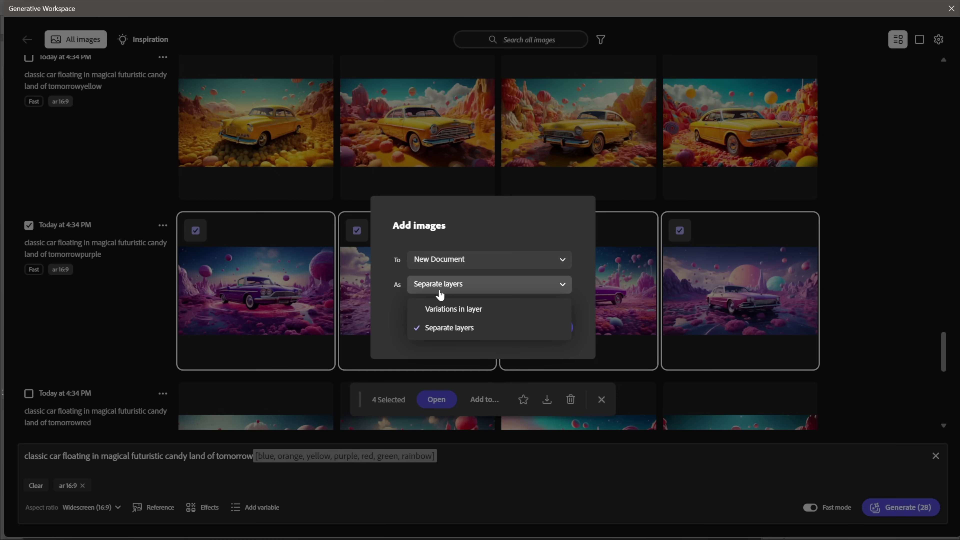
click(444, 318)
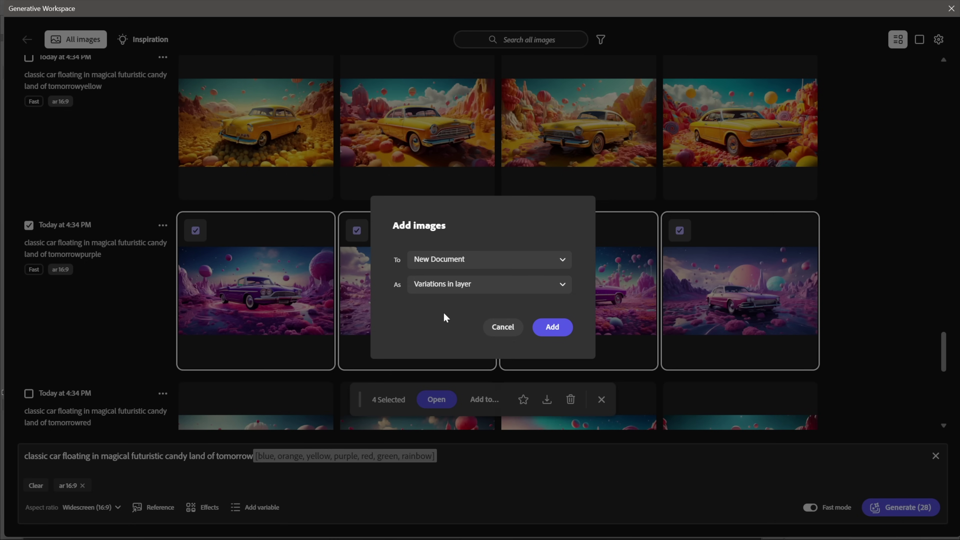
click(546, 328)
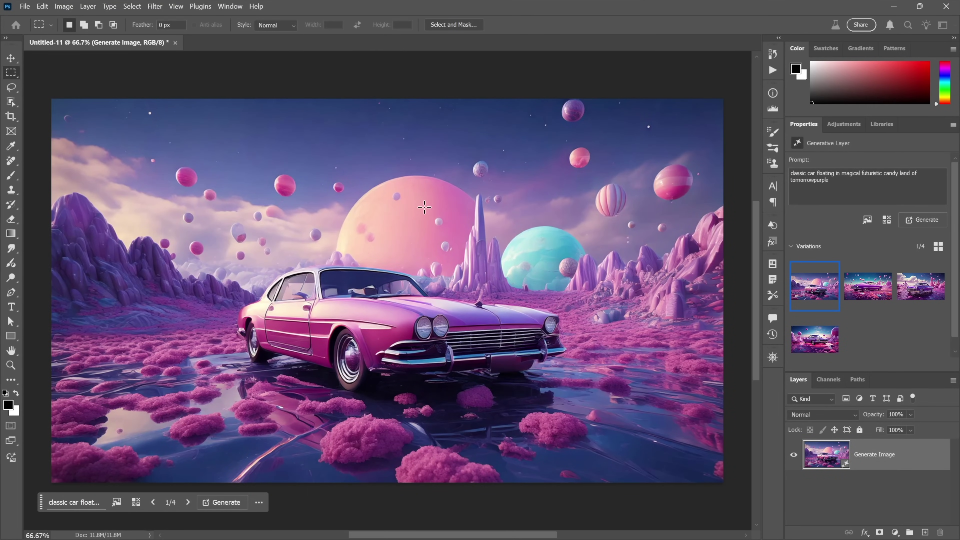
Zoom to 100% and show the fourth variation, the purple car on pink ripples
key(ctrl+1)
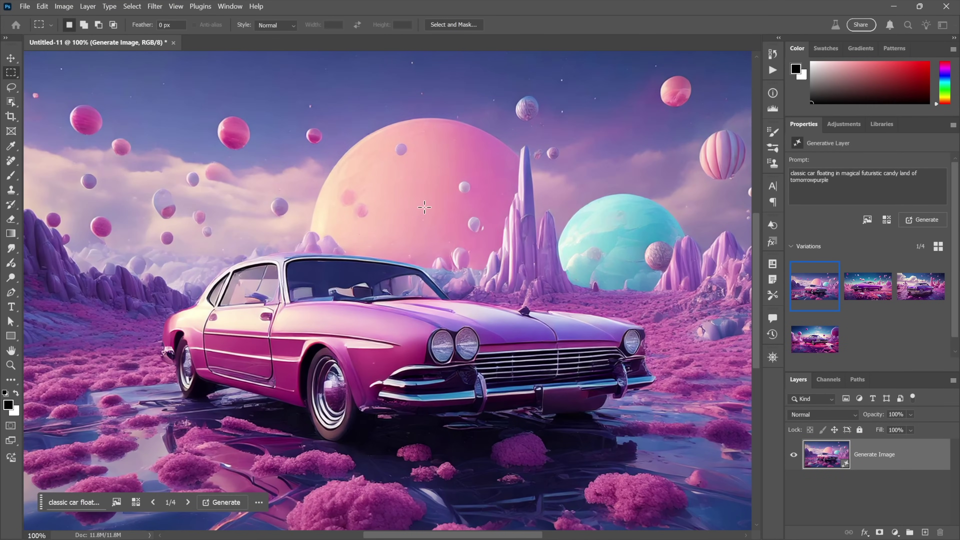
click(859, 295)
click(925, 297)
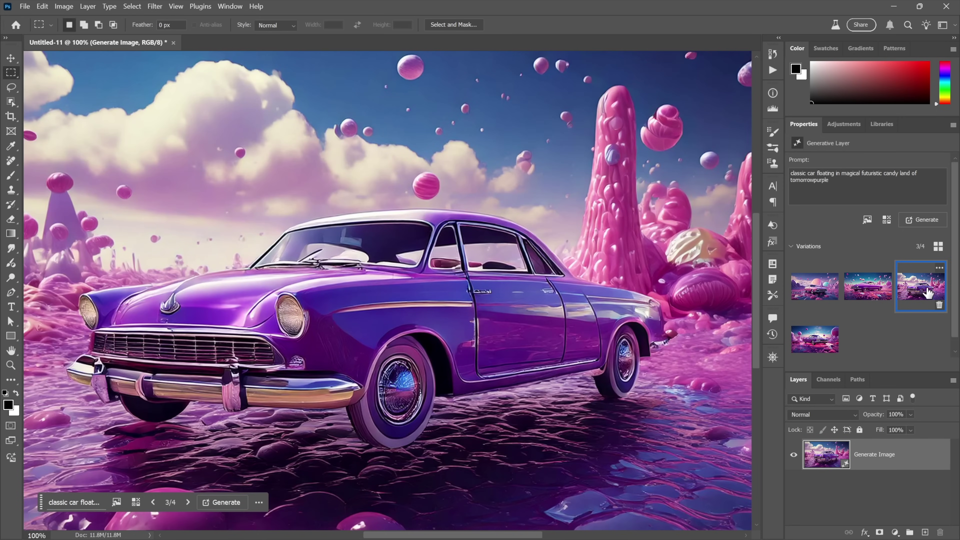
click(809, 346)
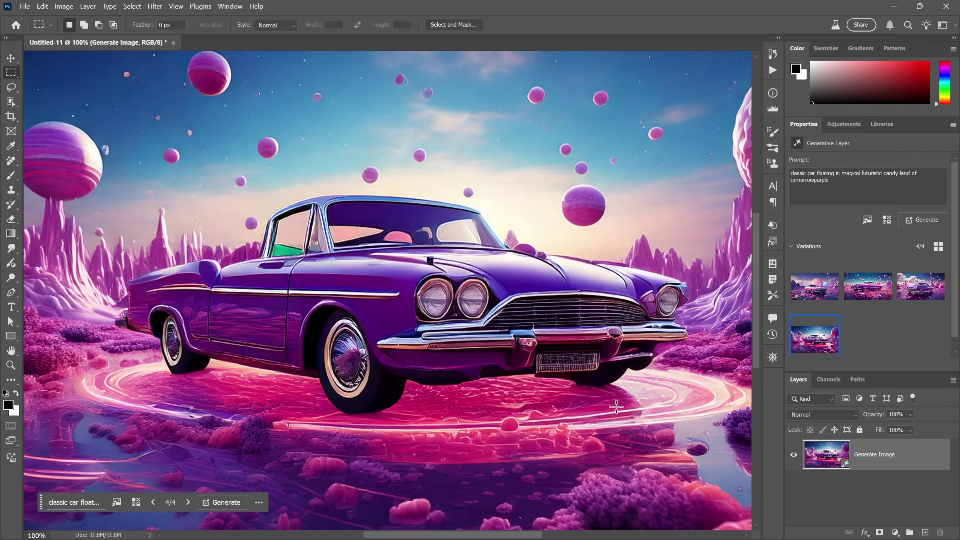
click(41, 7)
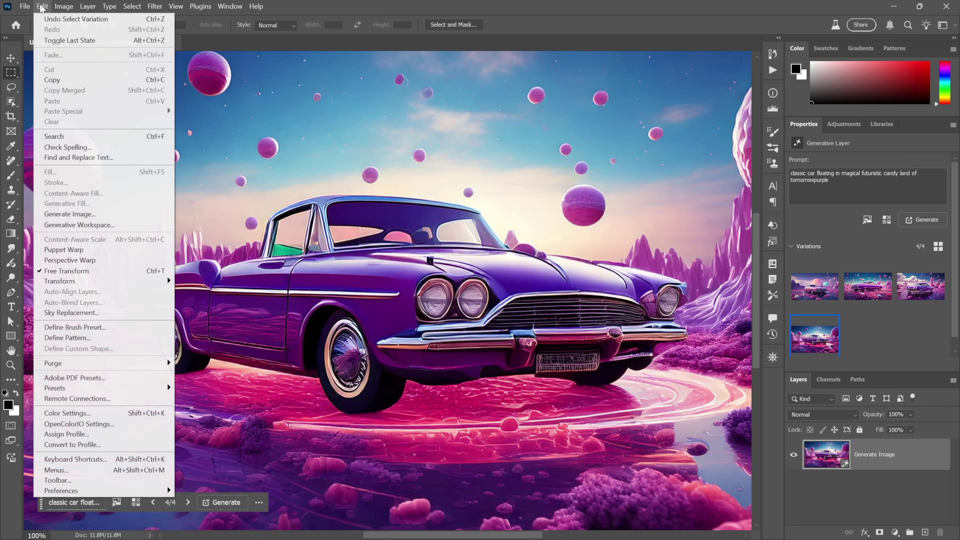
Replace the candy-land car prompt with the gorilla-biker wasteland prompt and its six-option variable
click(140, 223)
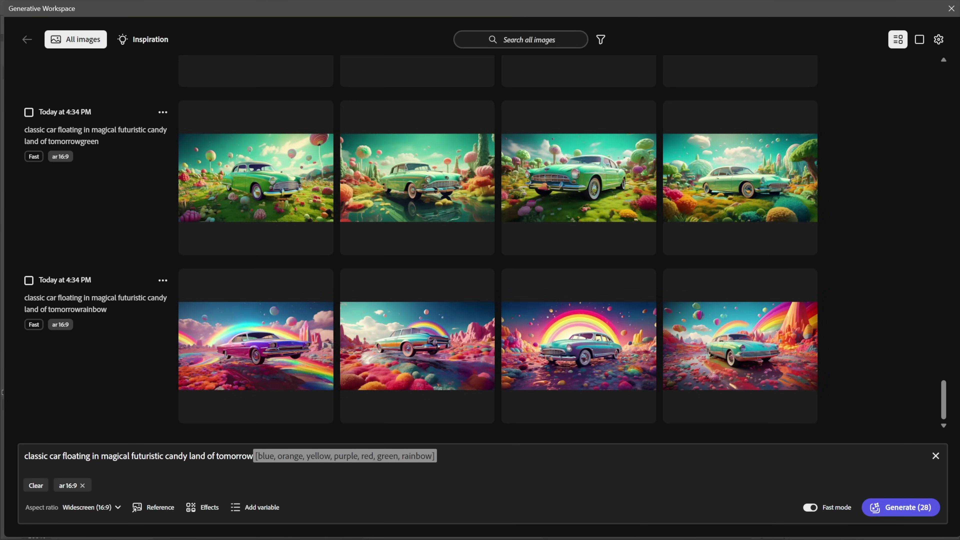
key(ctrl+a)
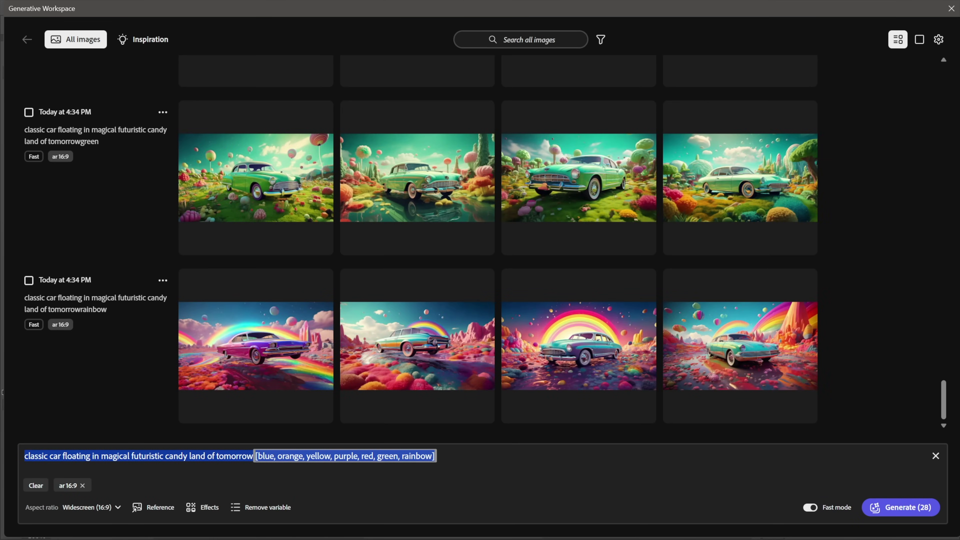
text(serious-minded gorillas dressed in studded leather attire riding souped up motorcycles through a desolate apocalyptic wasteland [urban, country, cowboy, construction worker, tornado chaser, pastry chef])
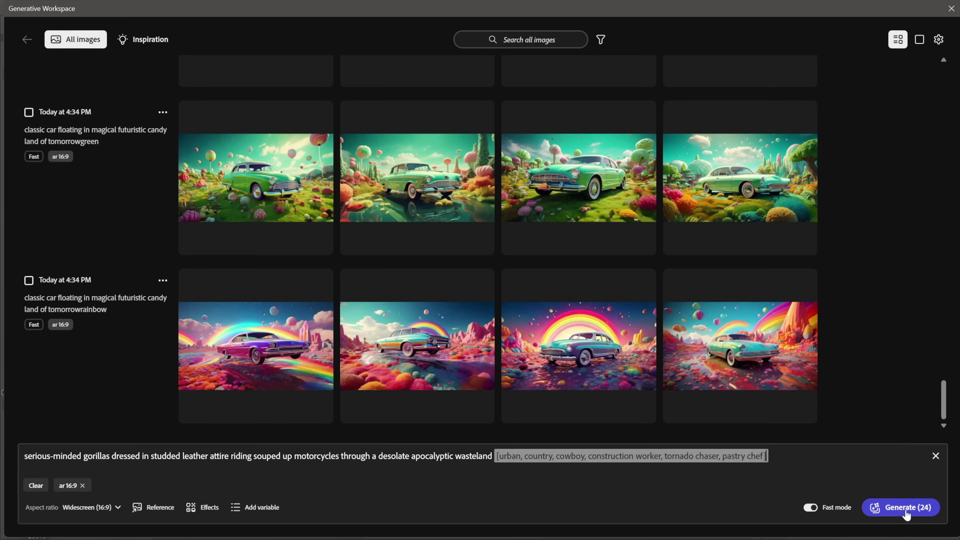
Turn off Fast mode and generate the 24 gorilla-biker images
click(810, 507)
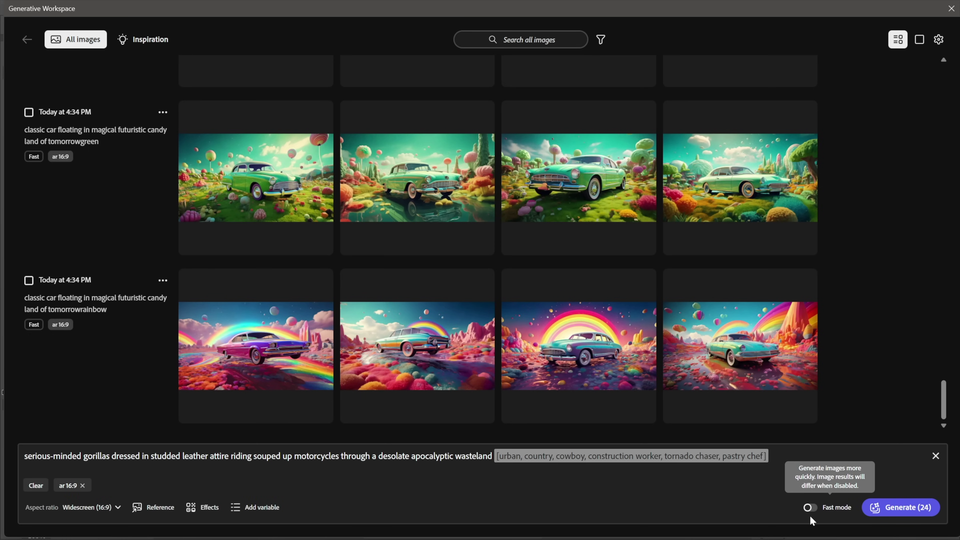
click(910, 508)
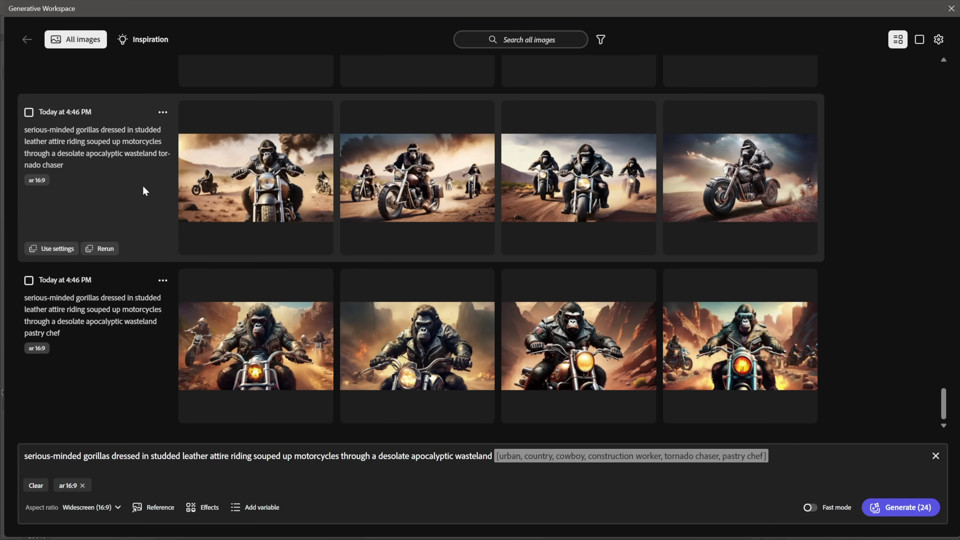
Preview the tornado-chaser and gorilla results full size, then return to the generations grid
click(261, 192)
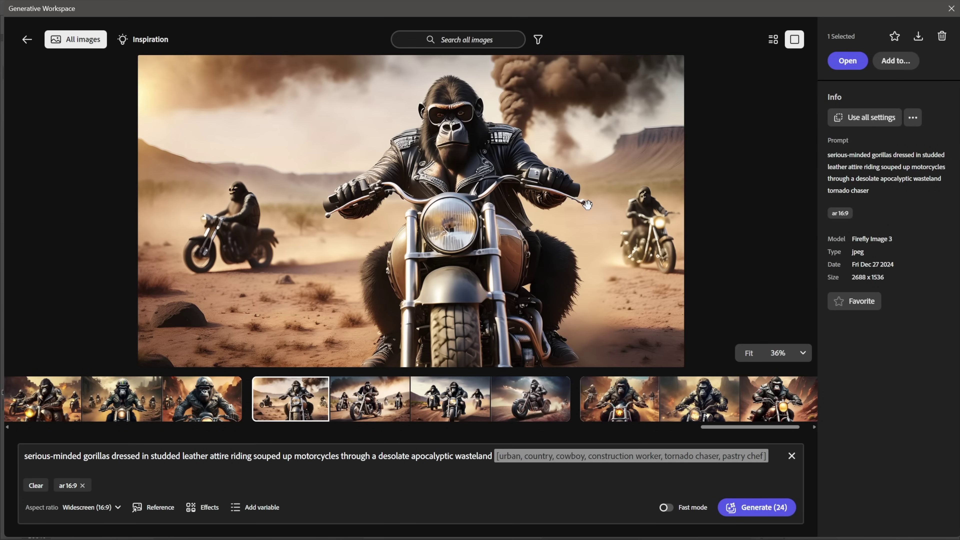
click(387, 389)
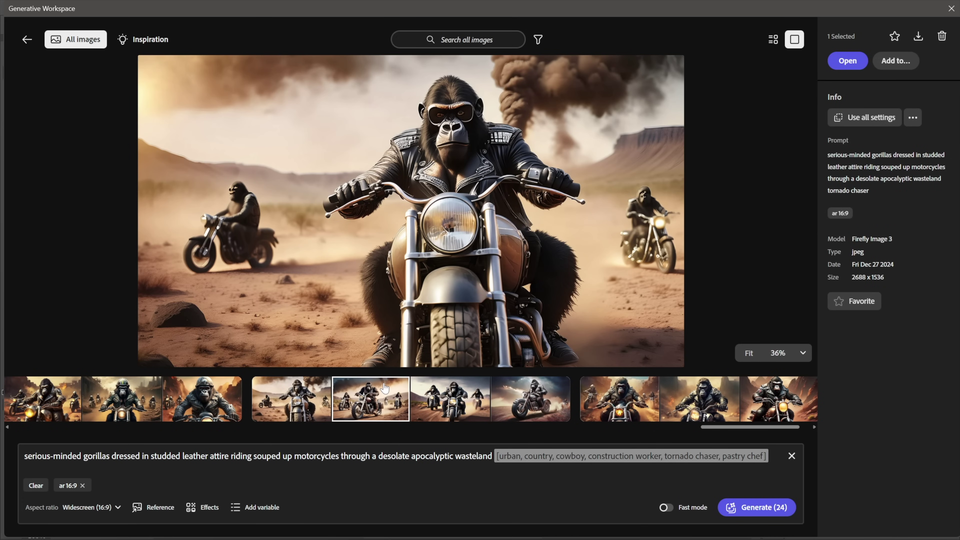
click(444, 404)
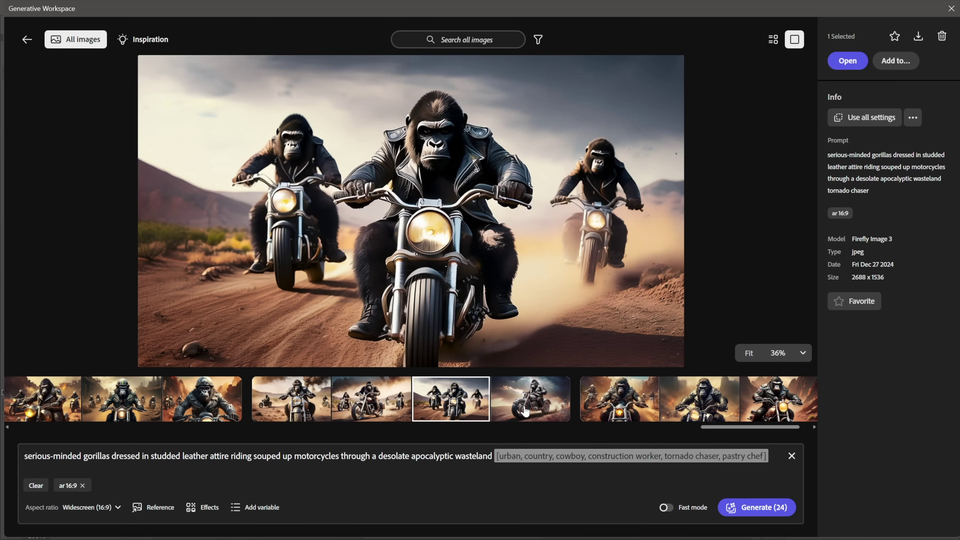
click(525, 410)
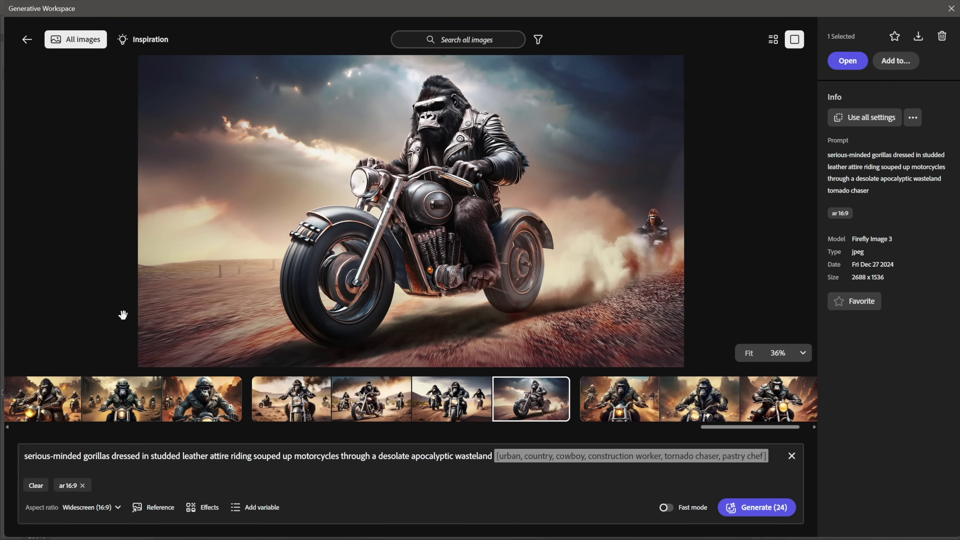
click(27, 40)
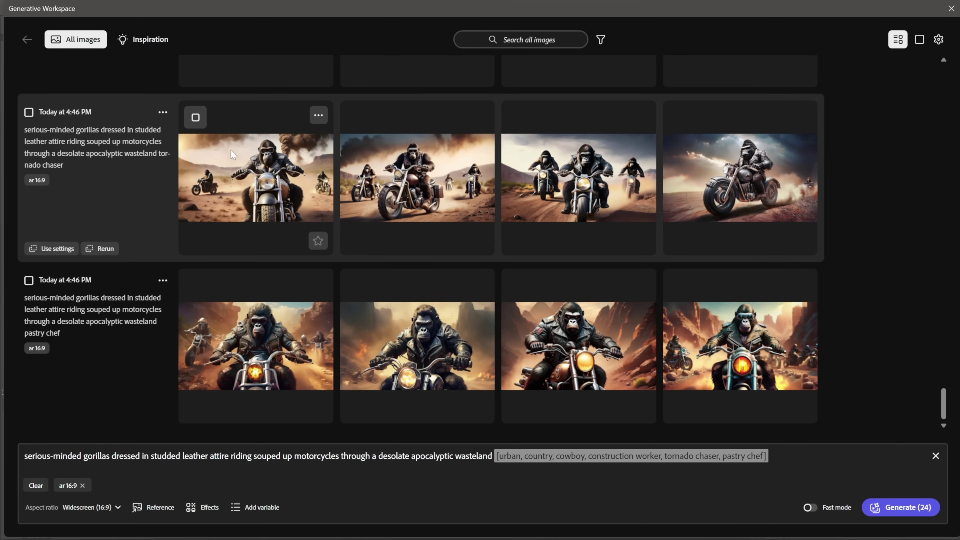
Select the four tornado-chaser and four construction-worker gorilla images
click(195, 118)
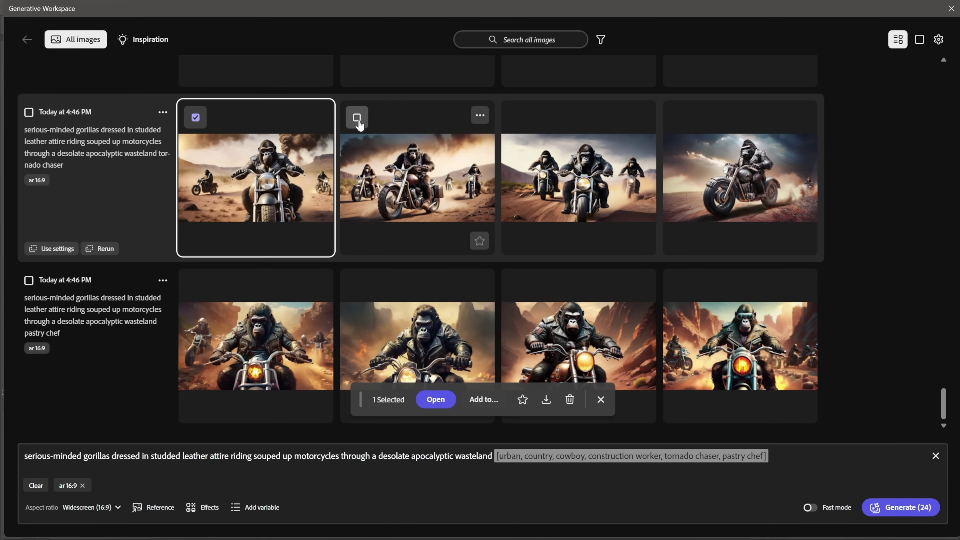
click(358, 119)
click(518, 118)
click(678, 118)
scroll(677, 148, up, 4)
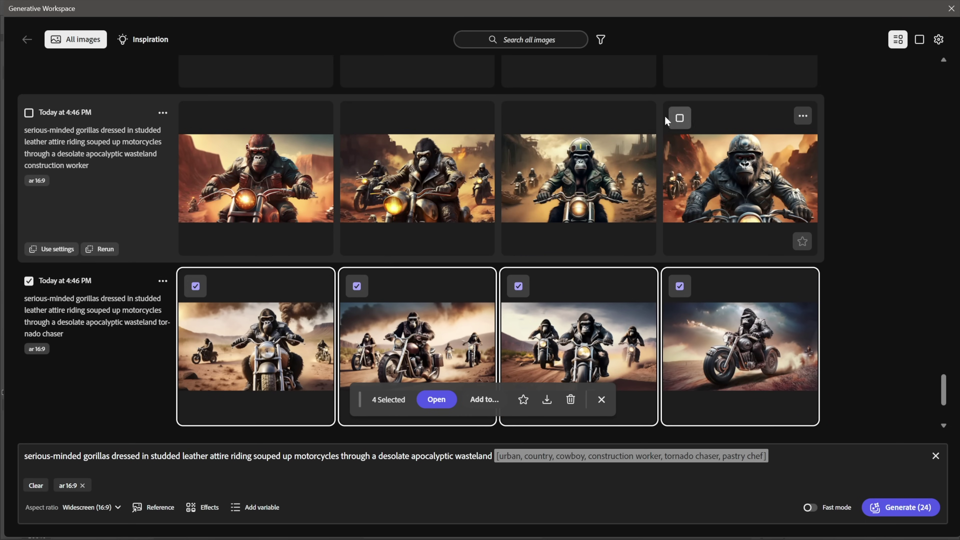
click(678, 120)
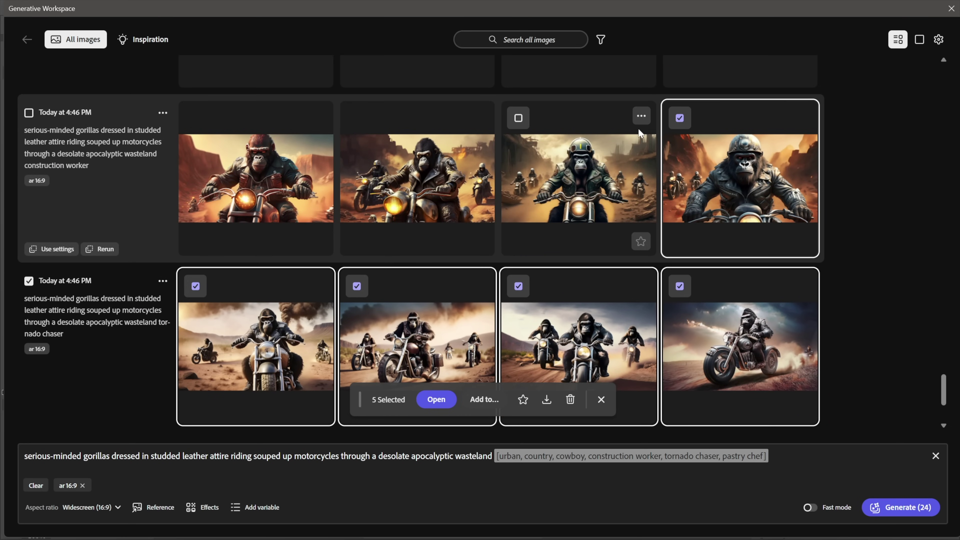
click(518, 118)
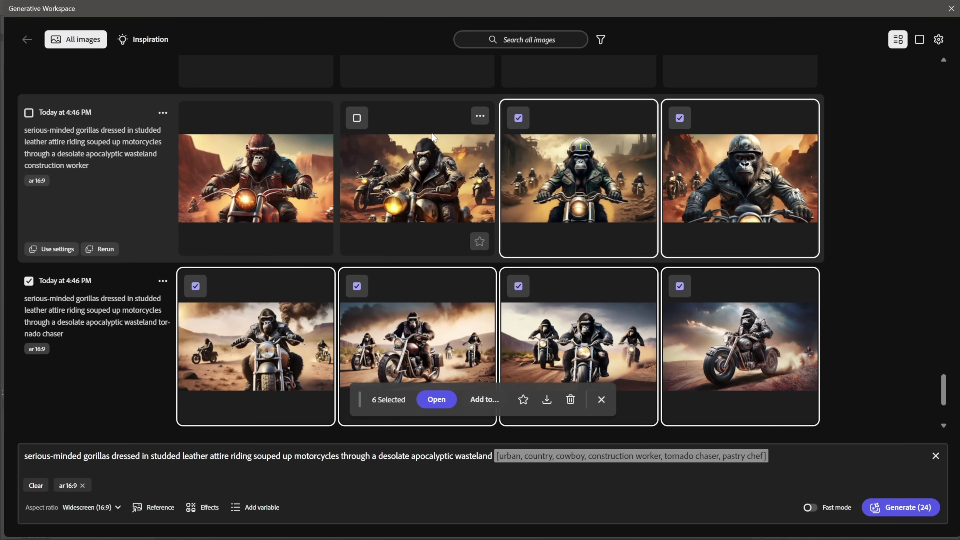
click(356, 120)
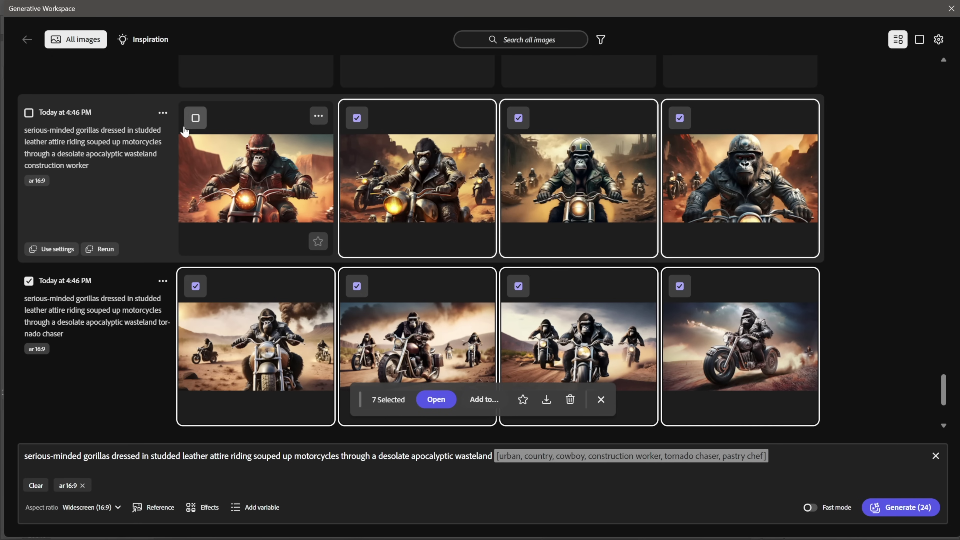
click(195, 118)
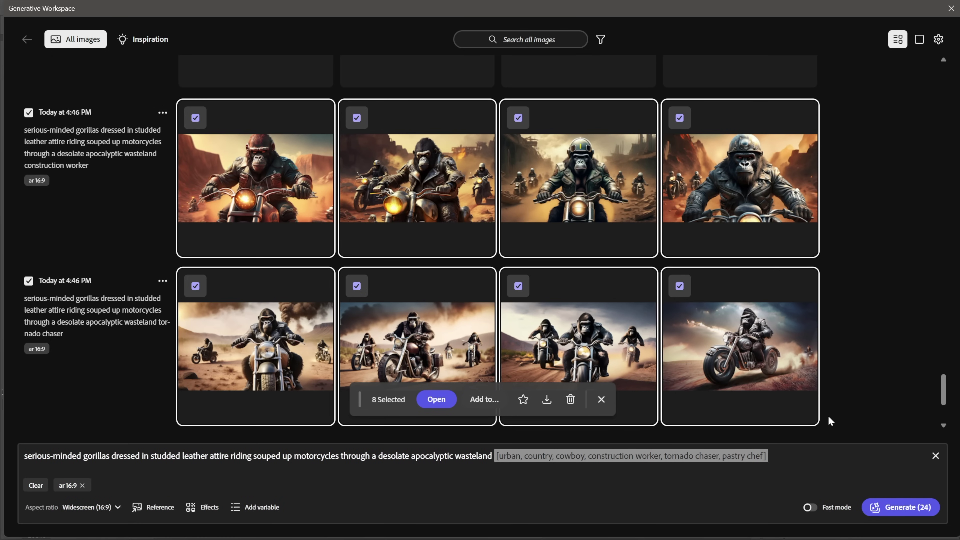
Add the eight selected images to Untitled-11 as variations in one layer
click(493, 401)
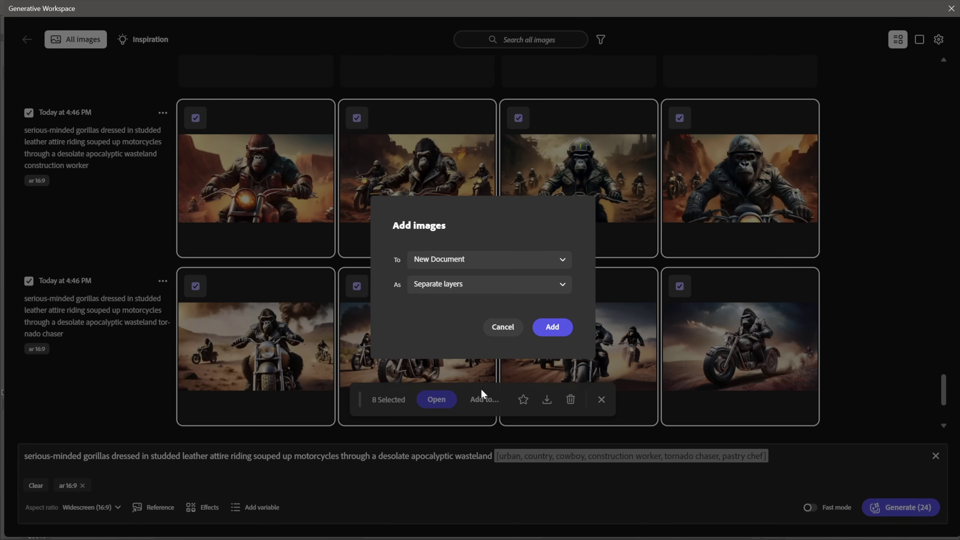
click(439, 260)
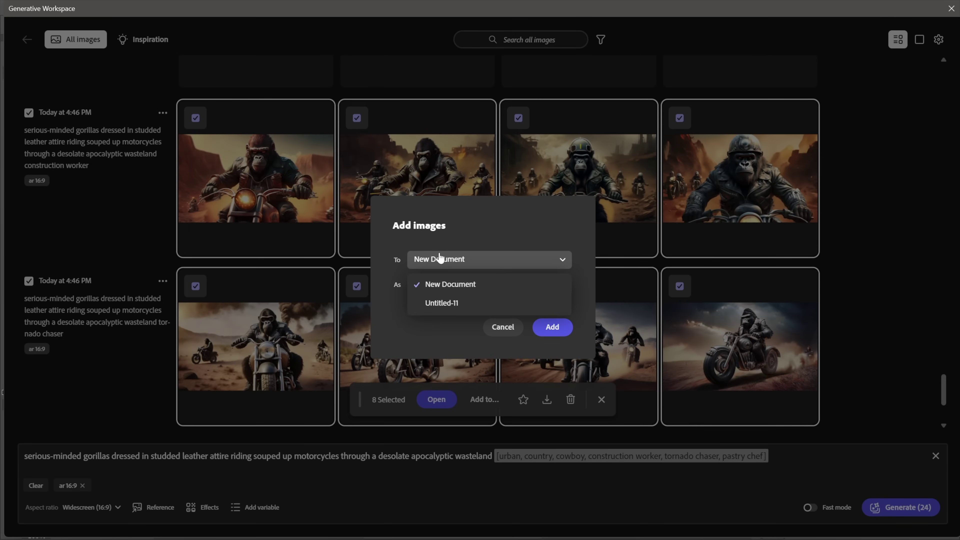
click(438, 305)
click(430, 292)
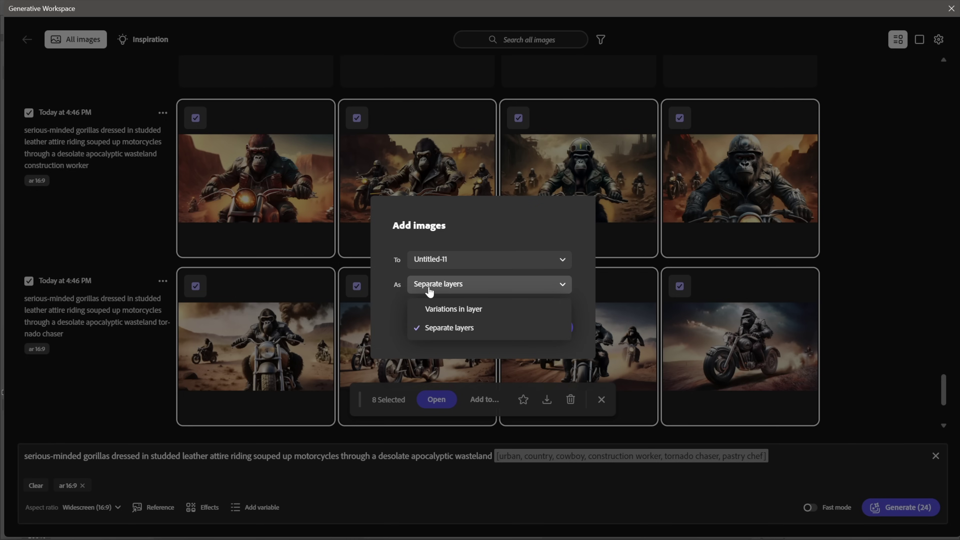
click(435, 311)
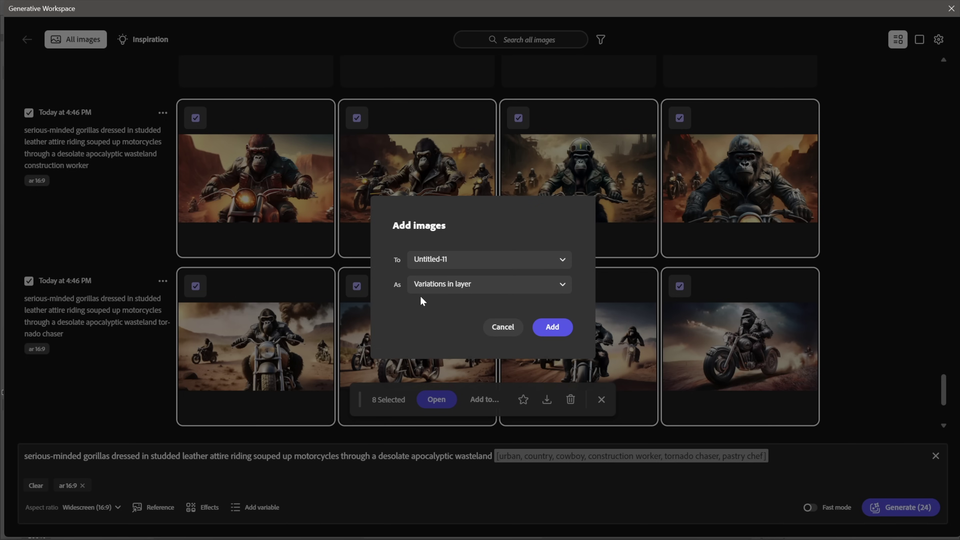
click(546, 329)
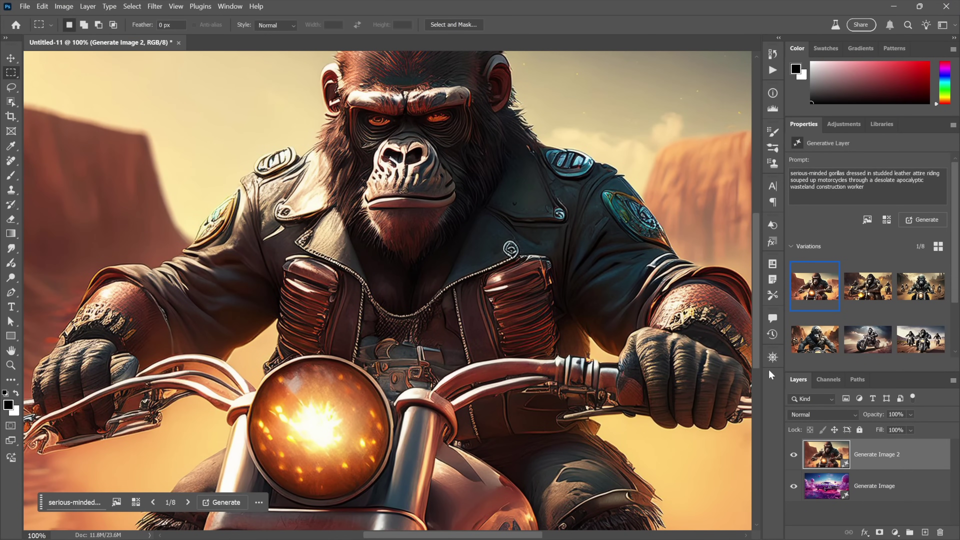
Preview the second through sixth gorilla variations, then return to the first
click(858, 295)
click(912, 295)
click(825, 338)
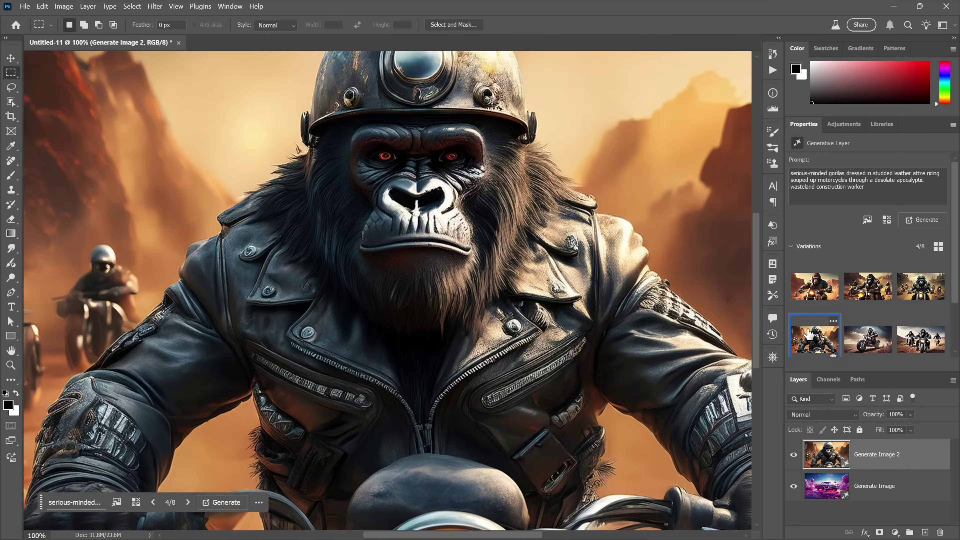
click(869, 340)
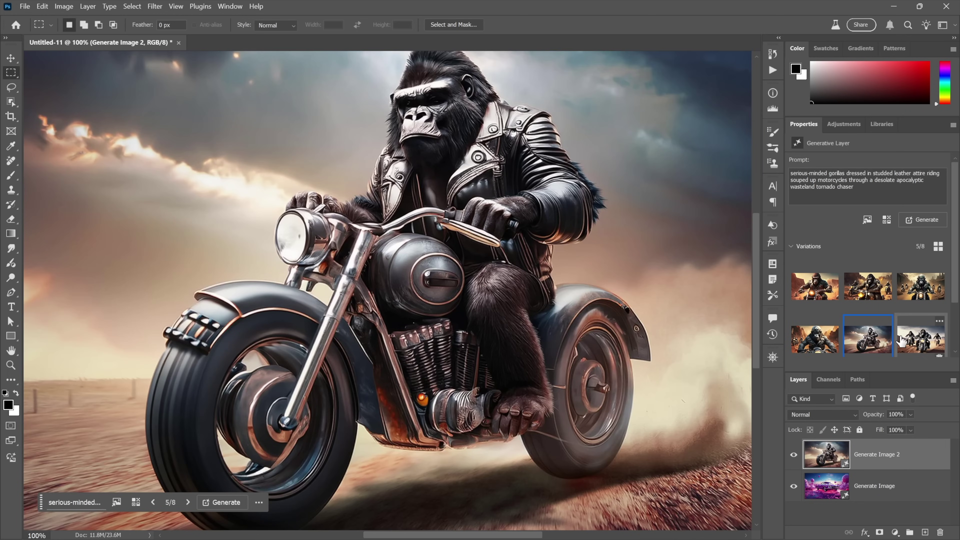
click(910, 344)
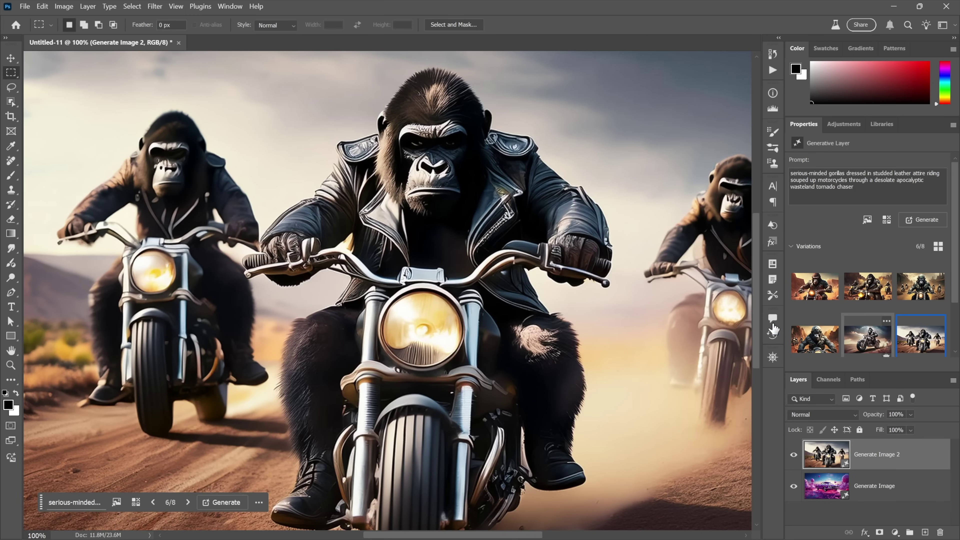
click(809, 286)
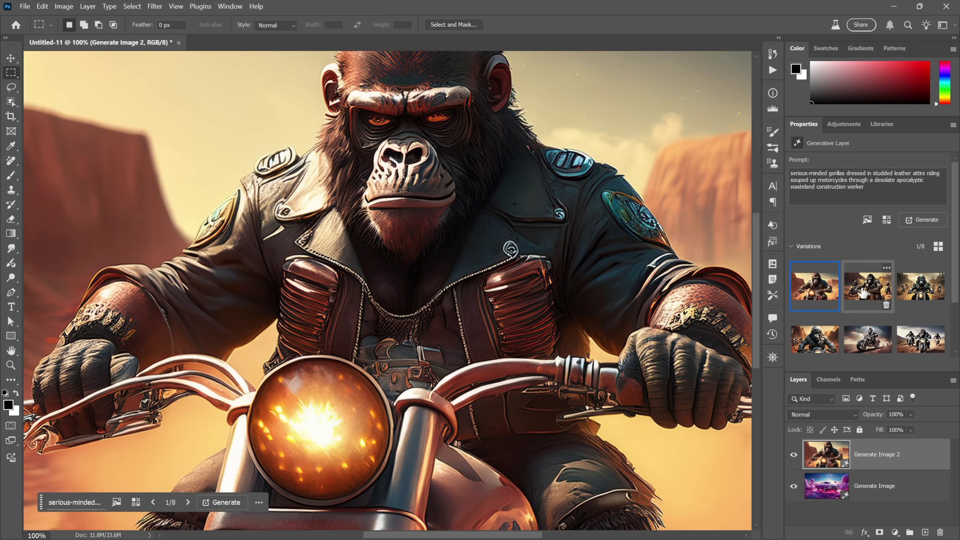